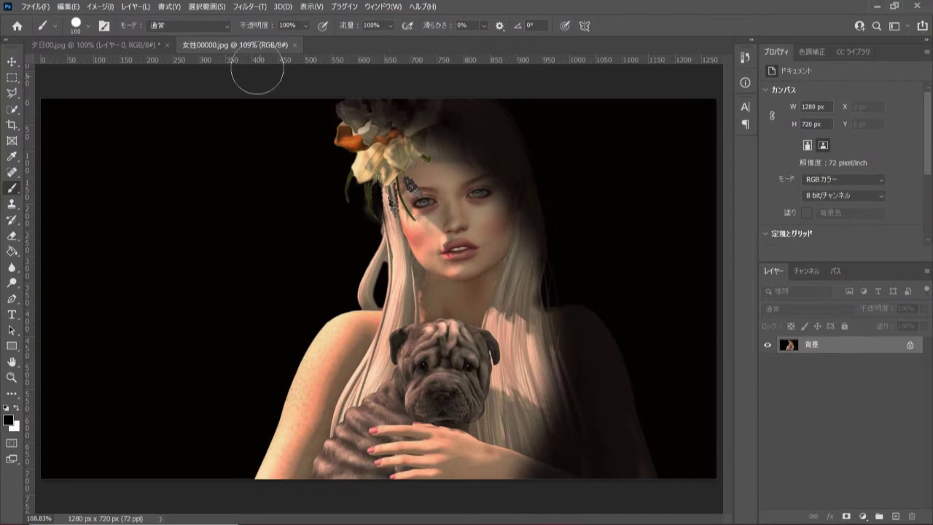
Step: Copy the snowy sunset photo and paste it into 女性00000.jpg as Layer 1
{"action": "left_click", "coordinate": [128, 45]}
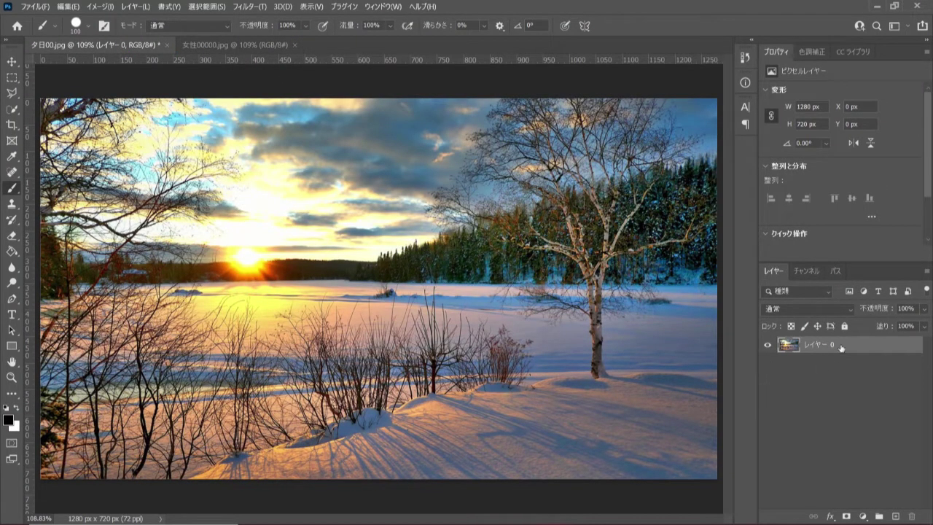
{"action": "key", "text": "ctrl+c"}
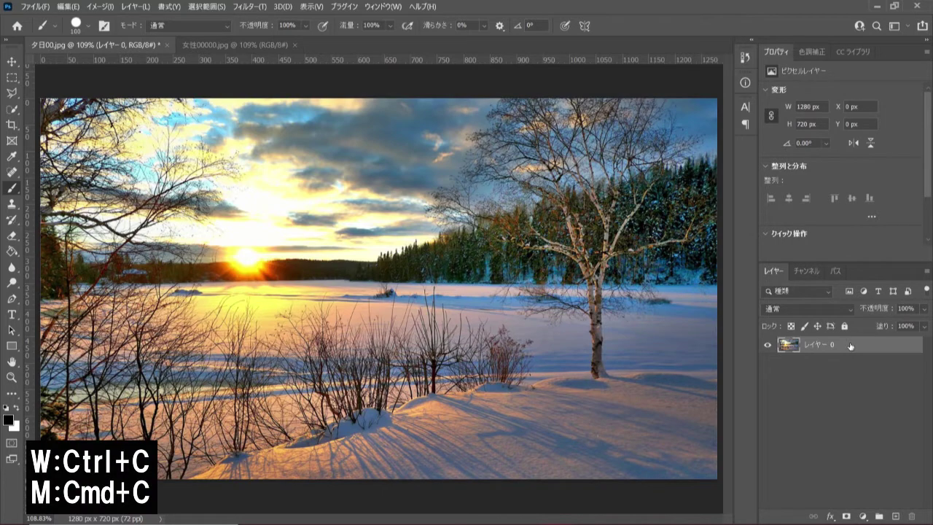
{"action": "left_click", "coordinate": [267, 48]}
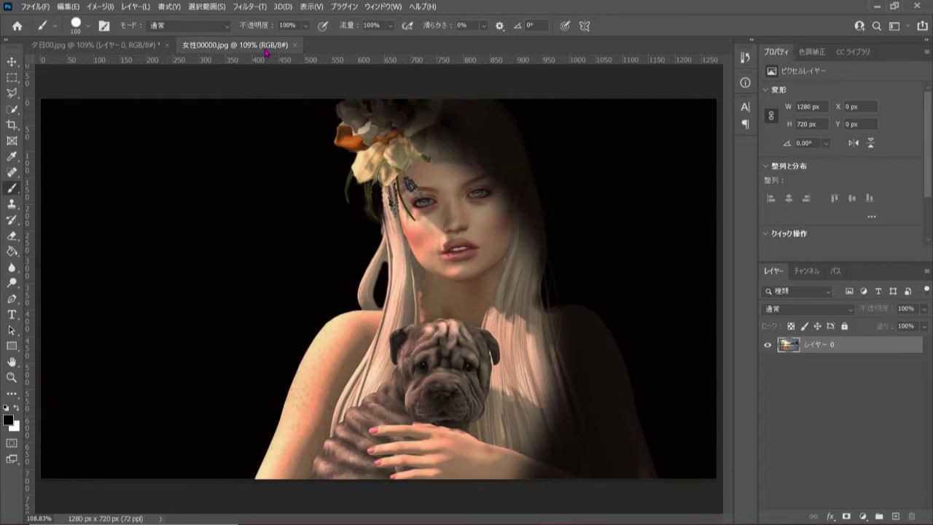
{"action": "key", "text": "ctrl+v"}
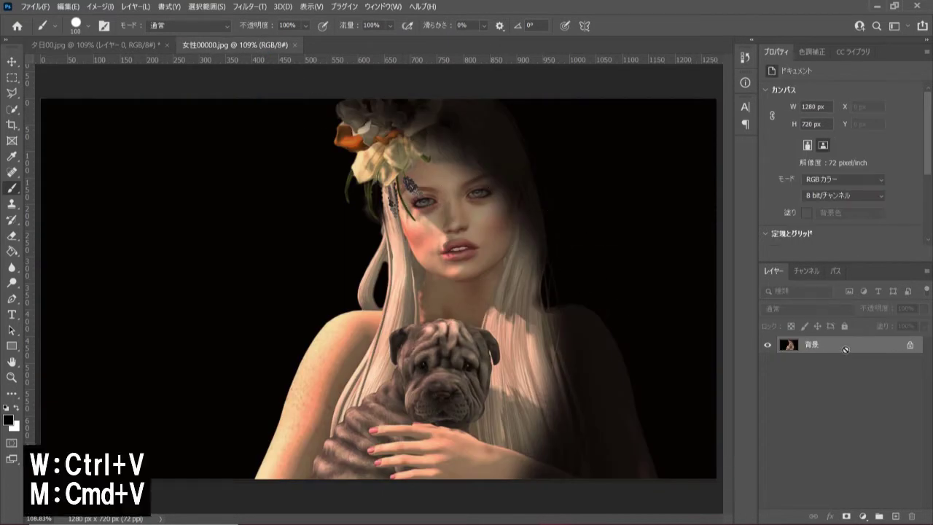
{"action": "key", "text": "ctrl+v"}
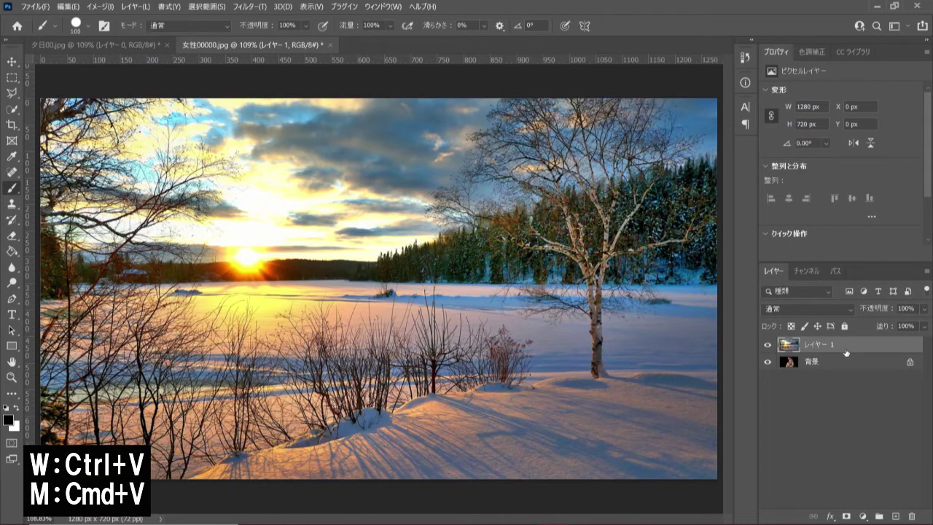
{"action": "left_click", "coordinate": [925, 309]}
{"action": "left_click_drag", "start_coordinate": [924, 325], "coordinate": [889, 325]}
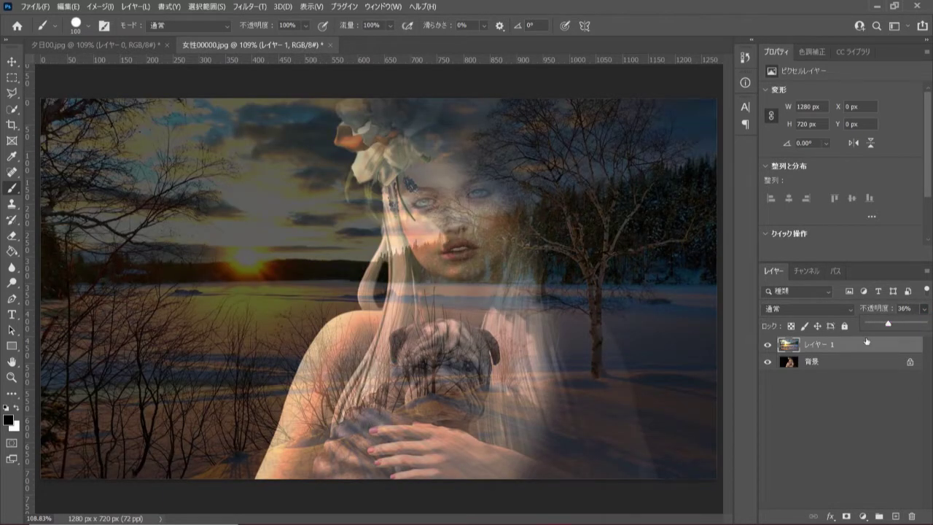
{"action": "key", "text": "ctrl+t"}
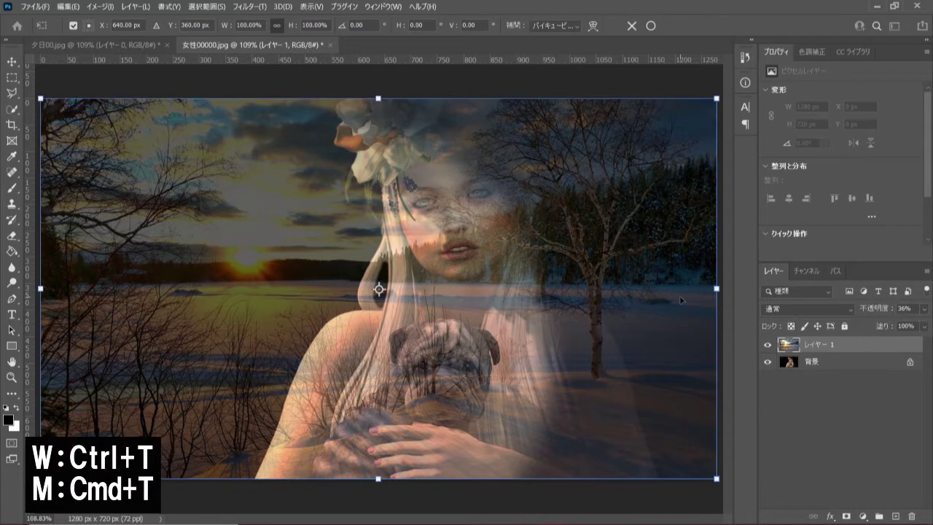
{"action": "left_click_drag", "start_coordinate": [525, 228], "coordinate": [514, 211]}
{"action": "left_click", "coordinate": [651, 25]}
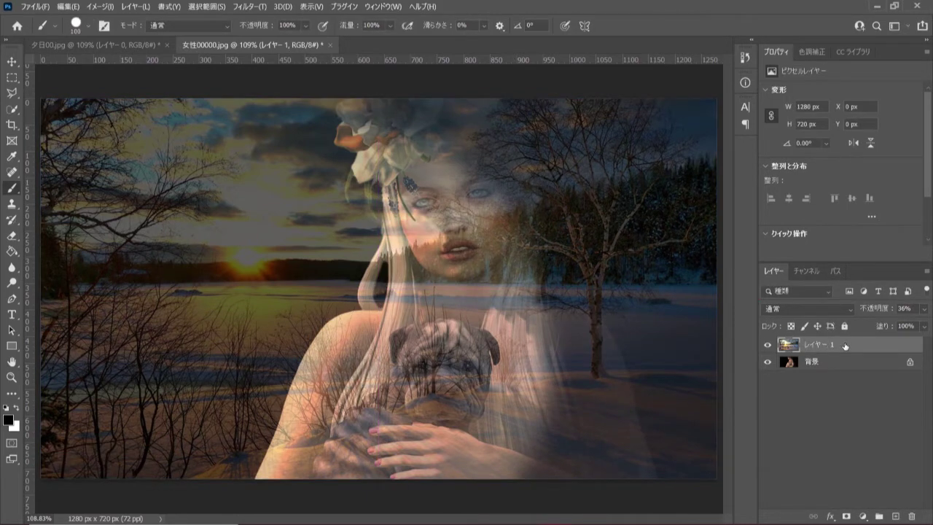
{"action": "left_click", "coordinate": [924, 309]}
{"action": "left_click_drag", "start_coordinate": [889, 326], "coordinate": [930, 326]}
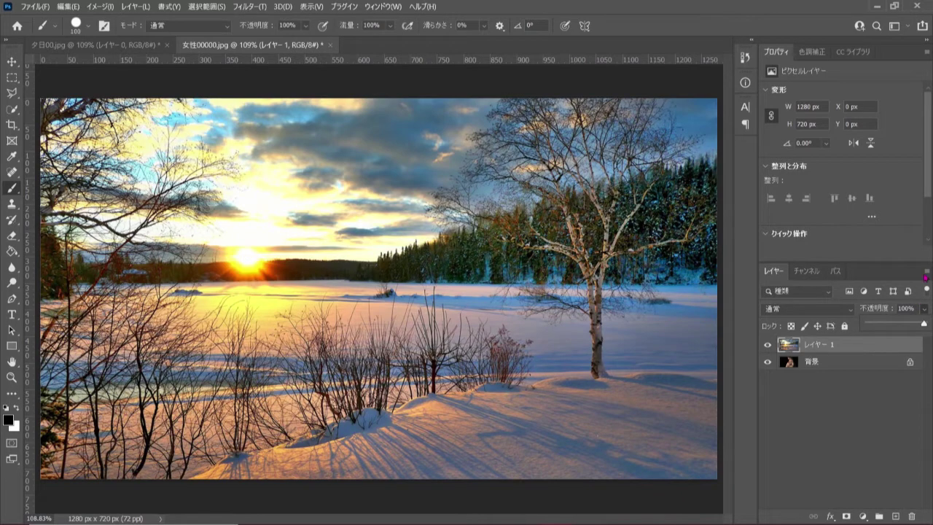
{"action": "left_click", "coordinate": [927, 271]}
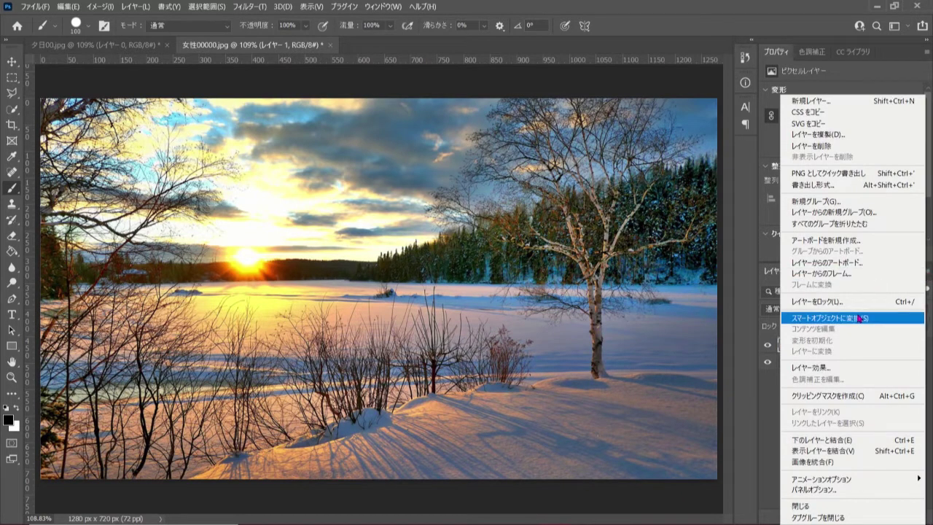
Step: Convert the sunset layer to a smart object and add a 15 px Tilt-Shift blur focused on the snow drift
{"action": "left_click", "coordinate": [891, 321]}
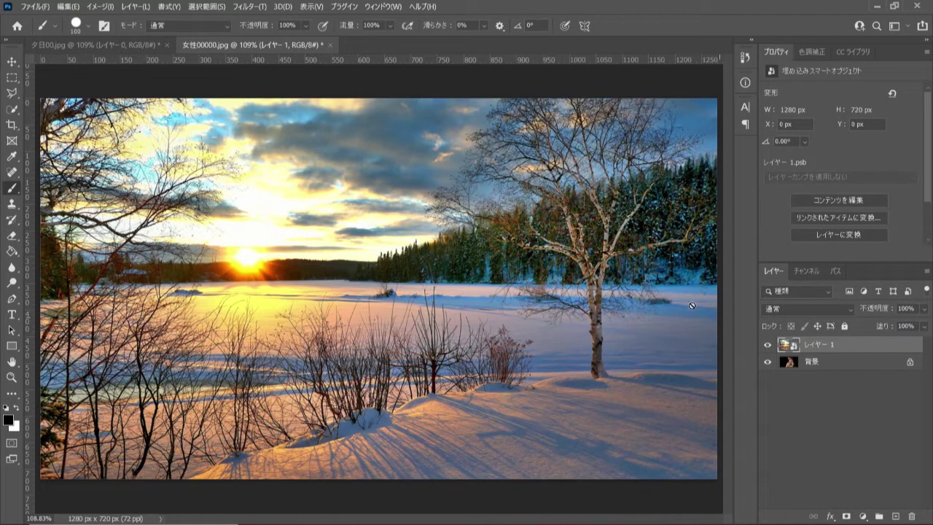
{"action": "left_click", "coordinate": [248, 6]}
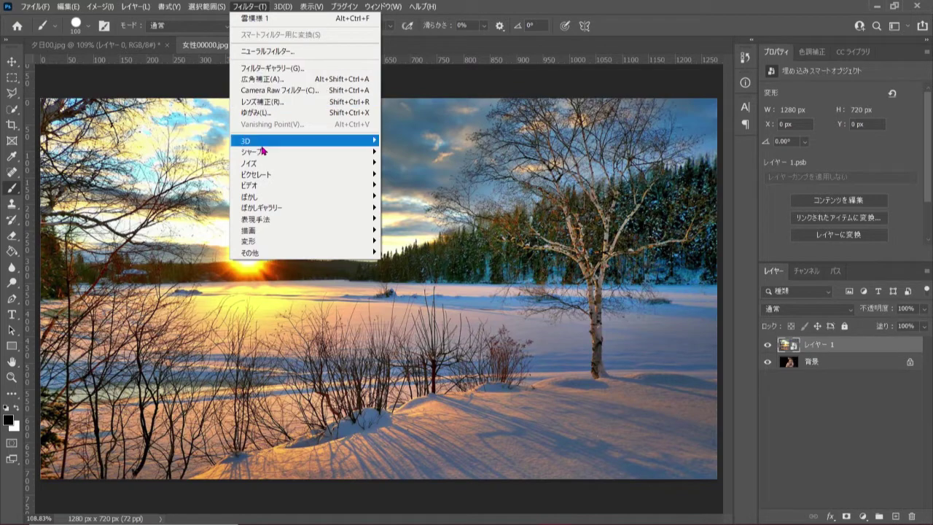
{"action": "mouse_move", "coordinate": [262, 208]}
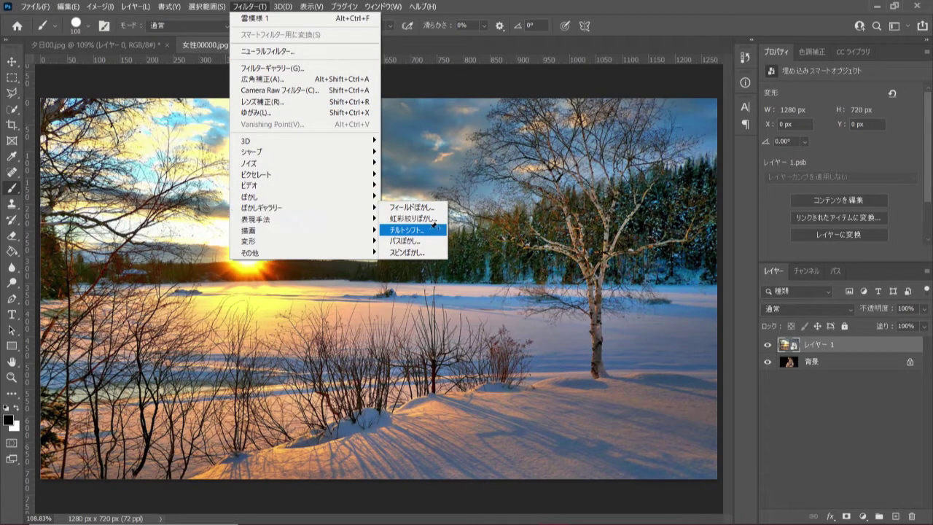
{"action": "left_click", "coordinate": [430, 231]}
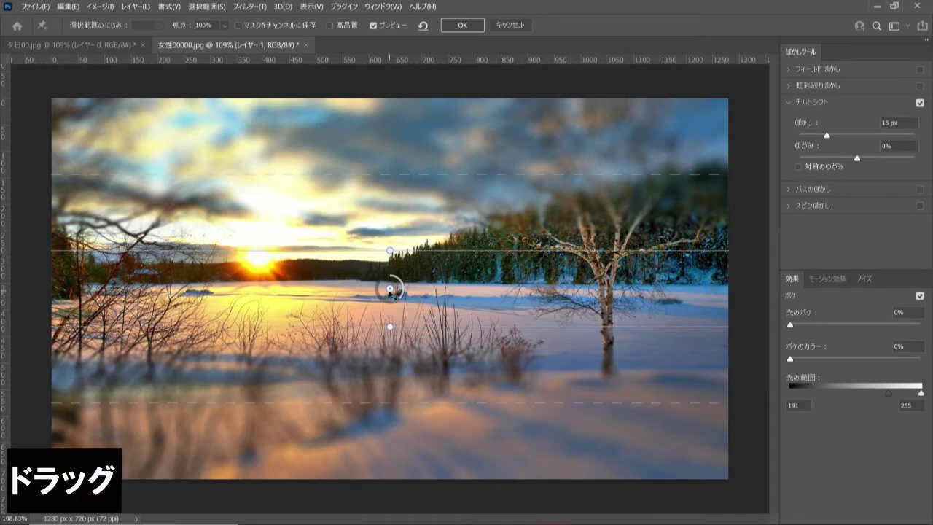
{"action": "left_click_drag", "start_coordinate": [390, 289], "coordinate": [399, 467]}
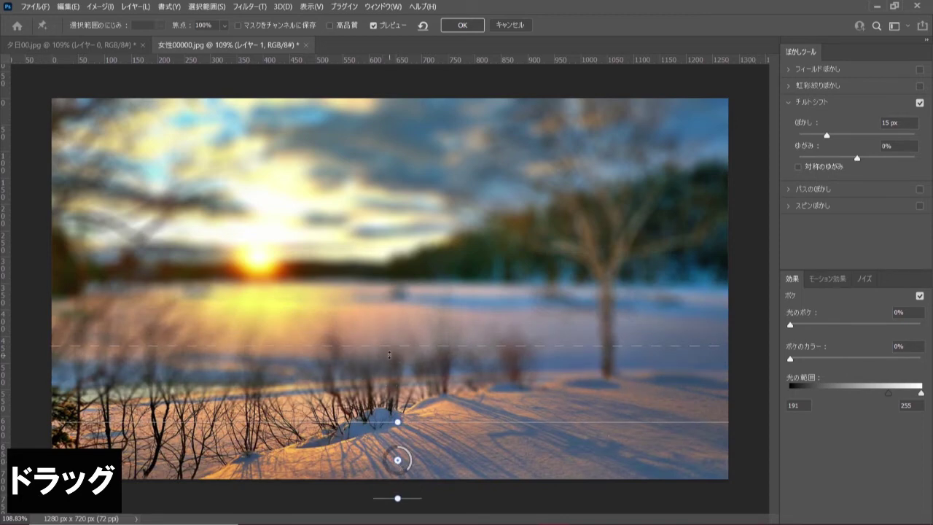
{"action": "left_click_drag", "start_coordinate": [387, 347], "coordinate": [386, 257]}
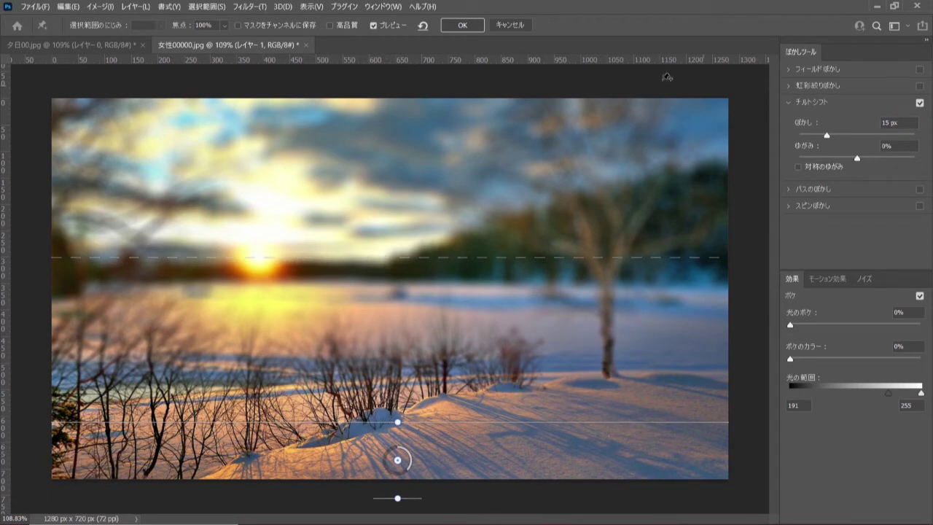
{"action": "left_click", "coordinate": [463, 27]}
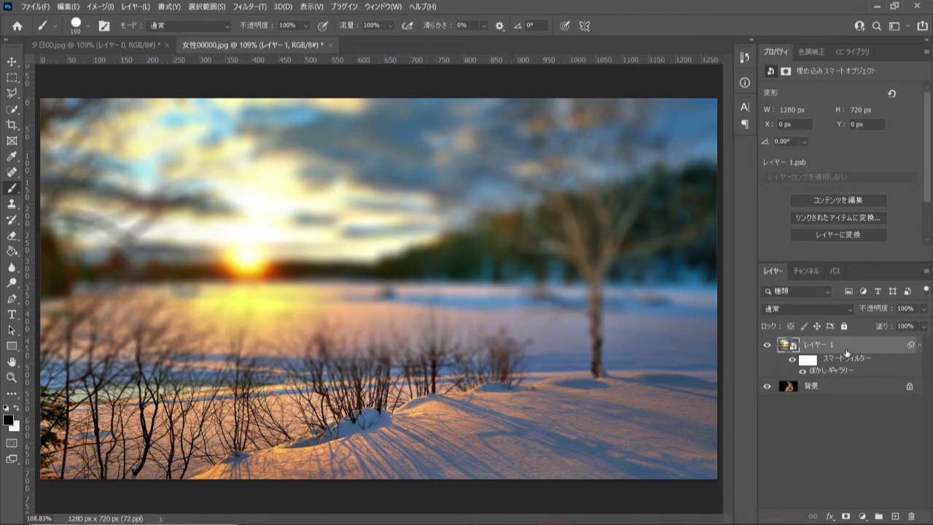
Step: Paint the smart filter mask with a 31%-opacity black brush to restore sharpness along the lower edges
{"action": "left_click", "coordinate": [808, 360]}
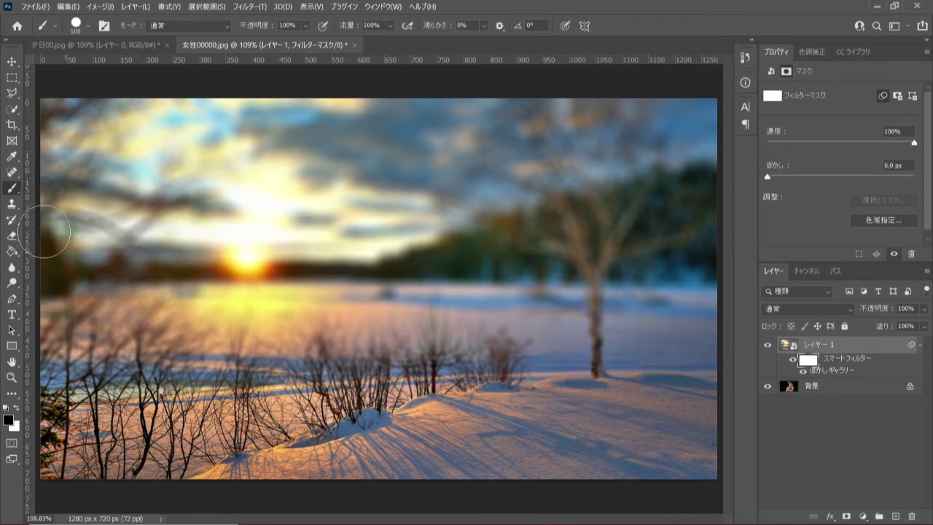
{"action": "right_click", "coordinate": [16, 193]}
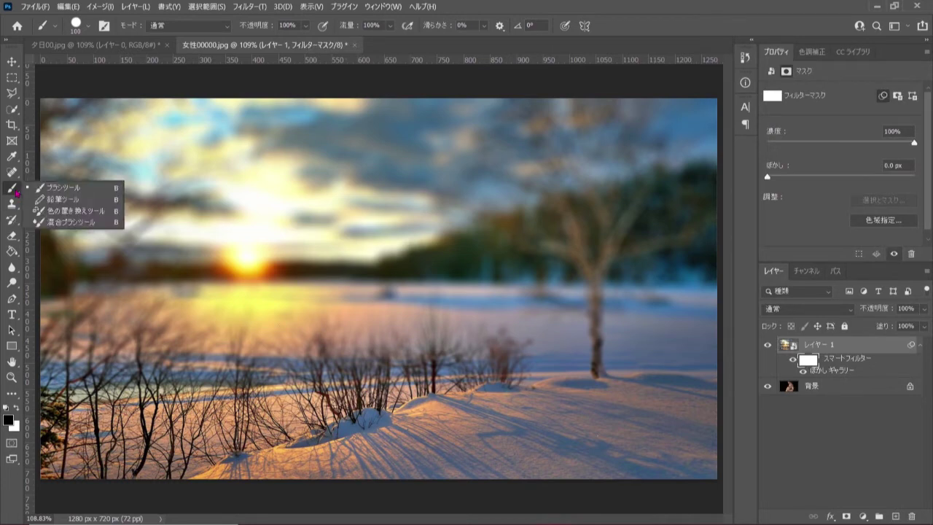
{"action": "left_click", "coordinate": [97, 191]}
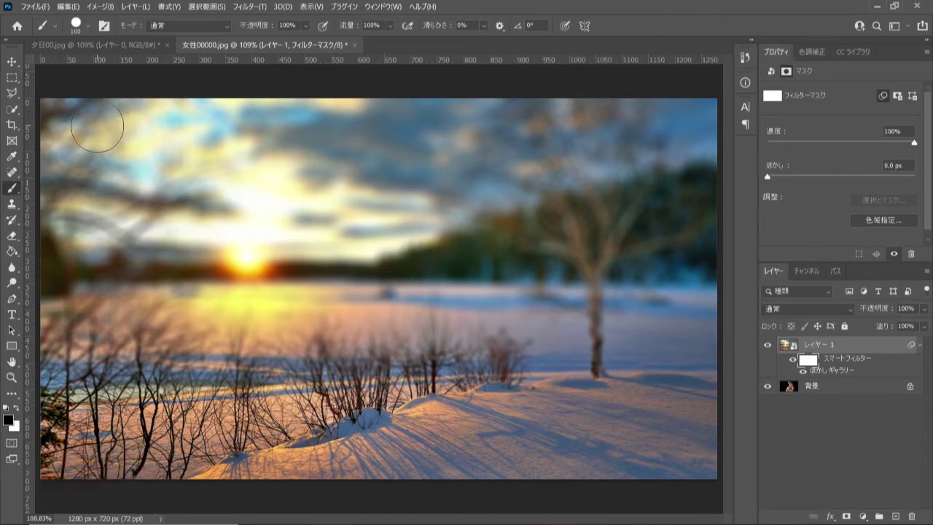
{"action": "left_click", "coordinate": [306, 27]}
{"action": "left_click_drag", "start_coordinate": [318, 41], "coordinate": [279, 41]}
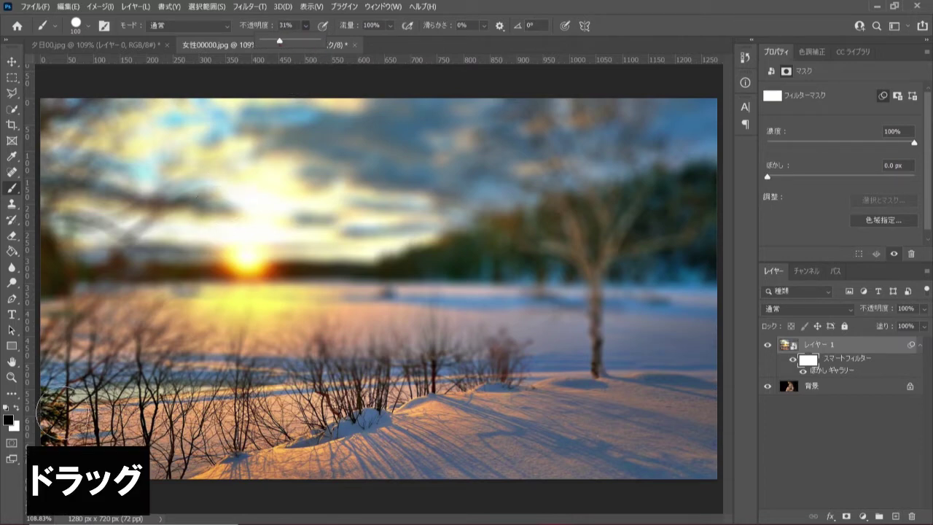
{"action": "mouse_move", "coordinate": [52, 414]}
{"action": "left_mouse_down"}
{"action": "mouse_move", "coordinate": [62, 425]}
{"action": "mouse_move", "coordinate": [493, 370]}
{"action": "left_mouse_up"}
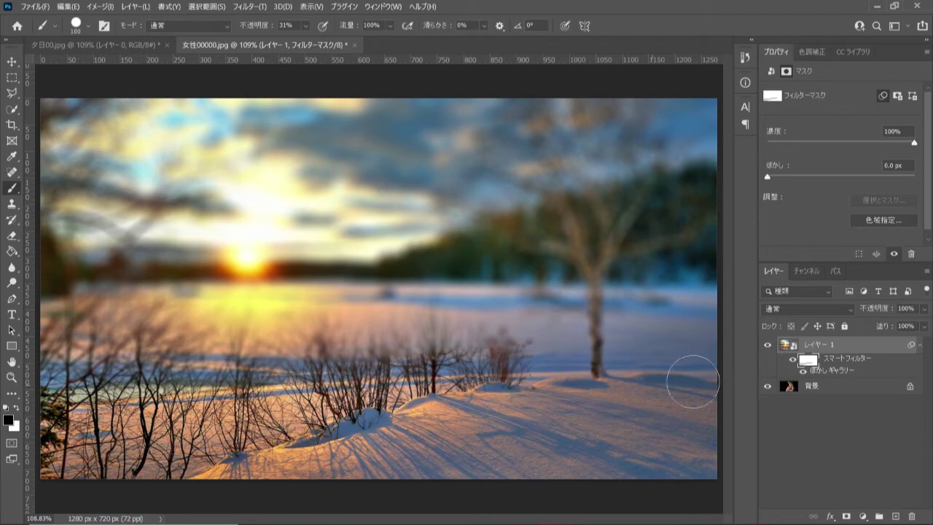
{"action": "left_click", "coordinate": [855, 349]}
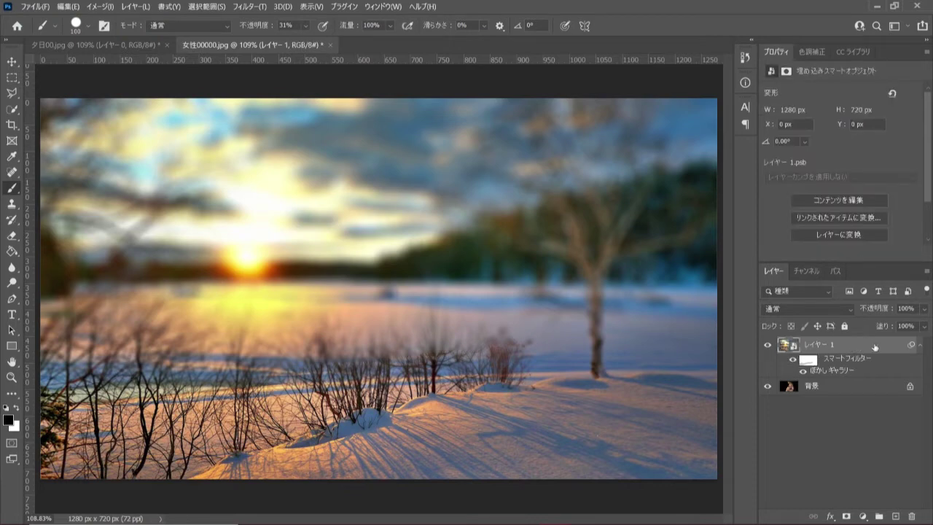
Step: Convert the sunset layer to a smart object and apply a 3.0 px Gaussian Blur smart filter
{"action": "left_click", "coordinate": [924, 272]}
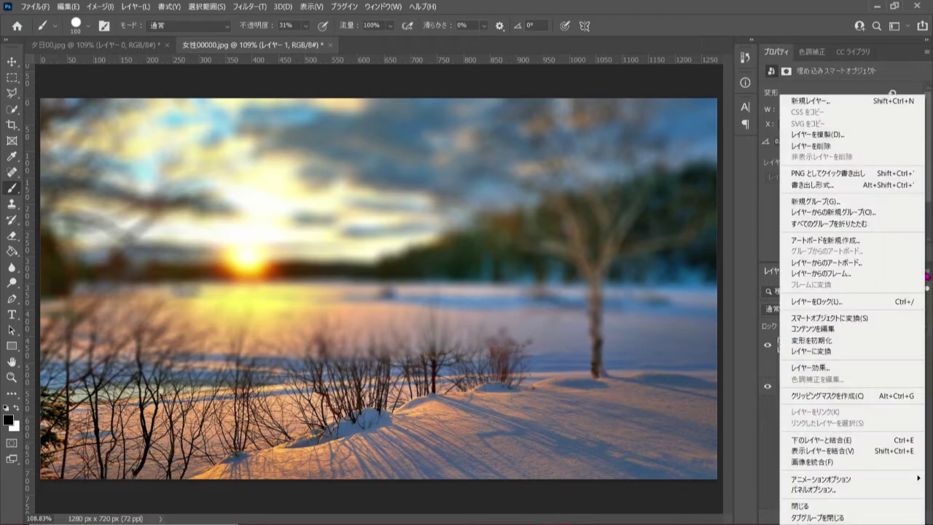
{"action": "left_click", "coordinate": [897, 319]}
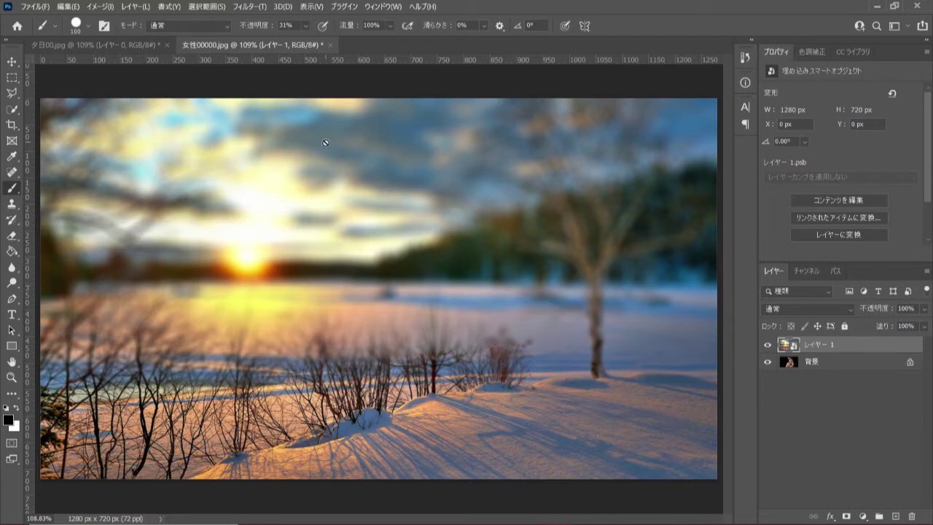
{"action": "left_click", "coordinate": [239, 8]}
{"action": "mouse_move", "coordinate": [250, 197]}
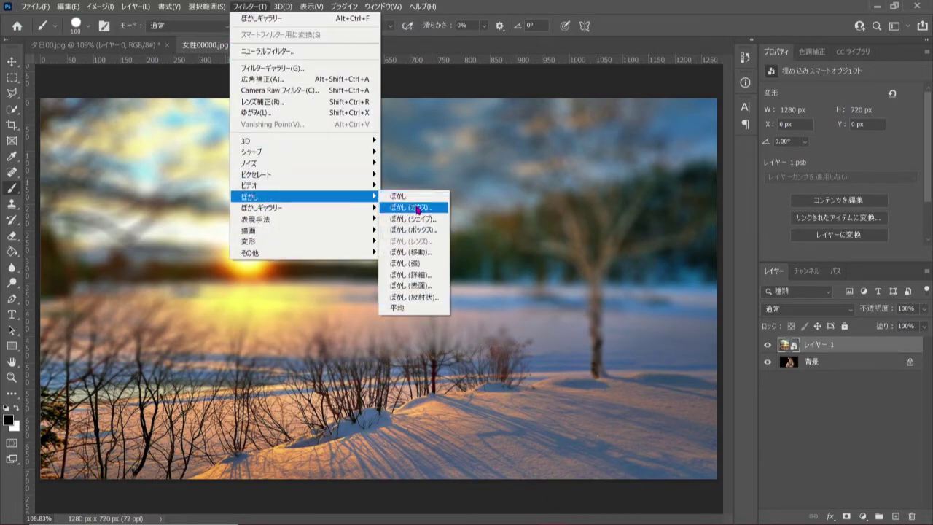
{"action": "left_click", "coordinate": [435, 210]}
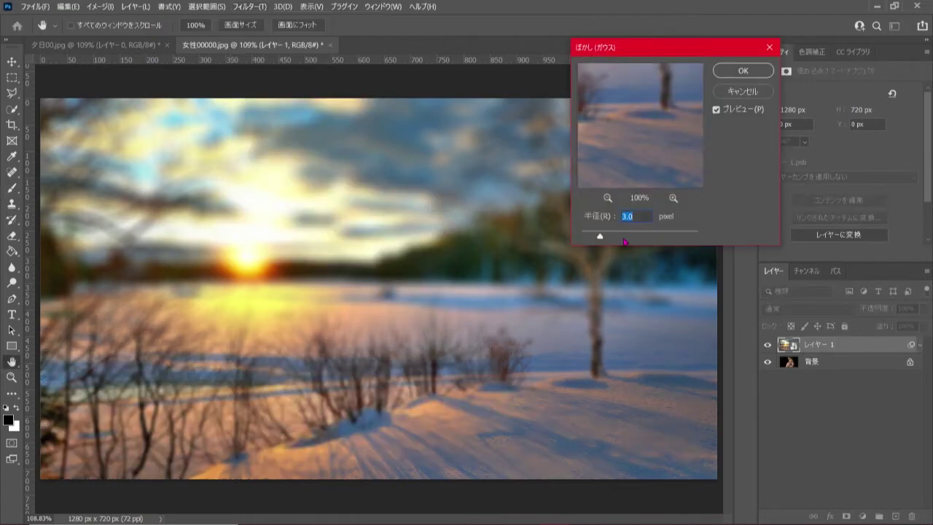
{"action": "left_click", "coordinate": [746, 72]}
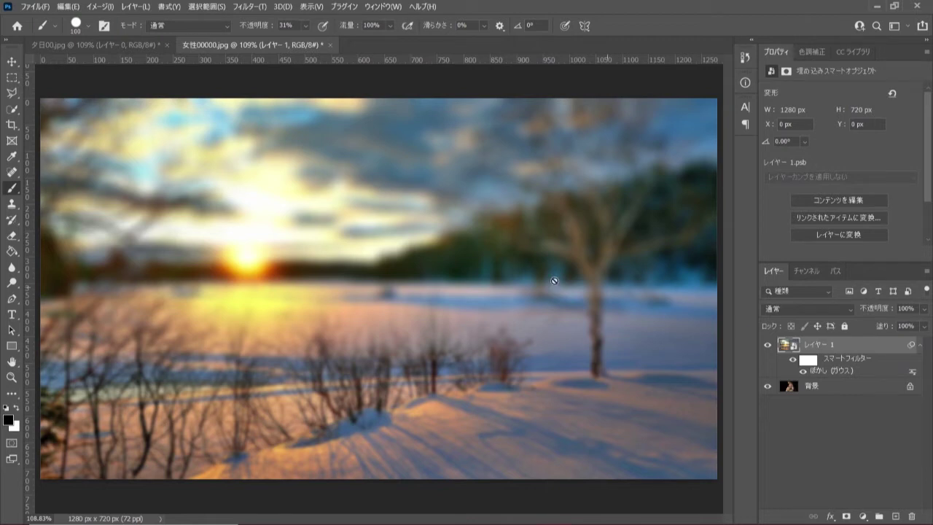
{"action": "left_click", "coordinate": [245, 7]}
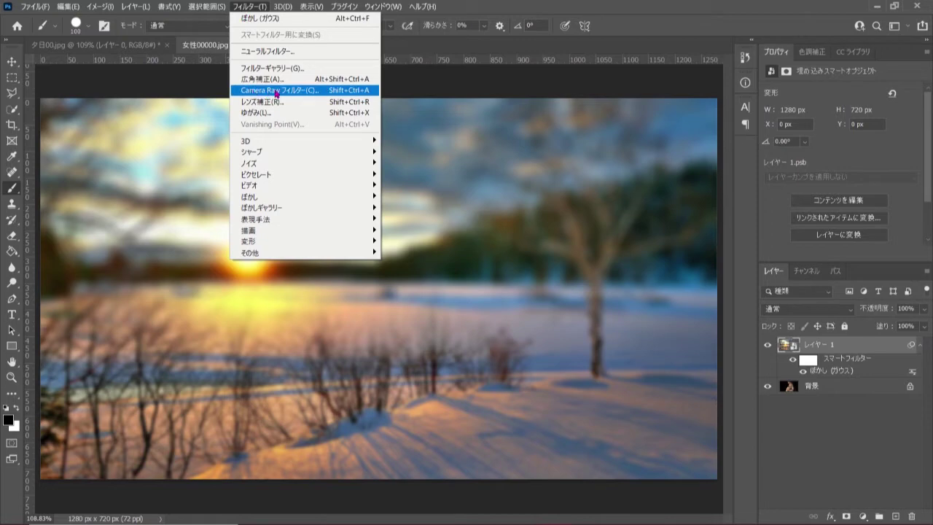
Step: Add a Camera Raw filter with Dehaze +63 to the sunset layer, then hide that layer
{"action": "left_click", "coordinate": [325, 91]}
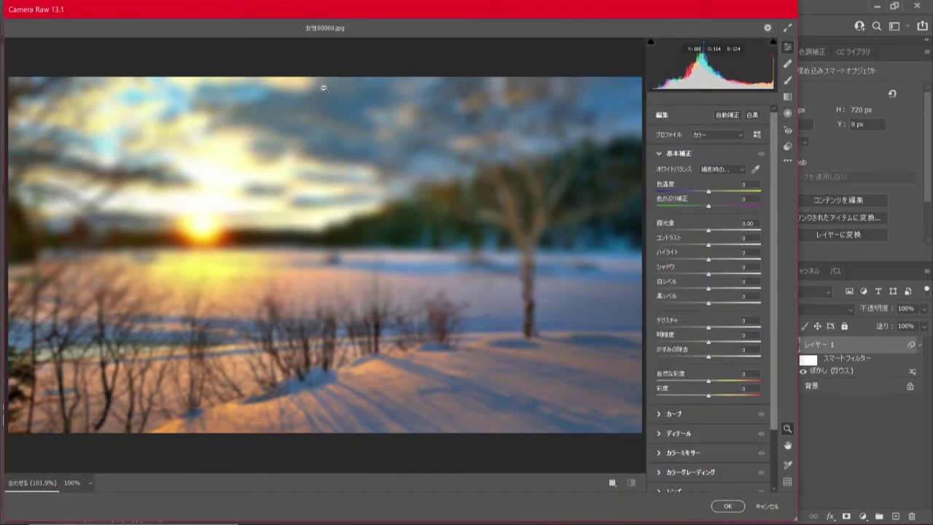
{"action": "left_click", "coordinate": [660, 154]}
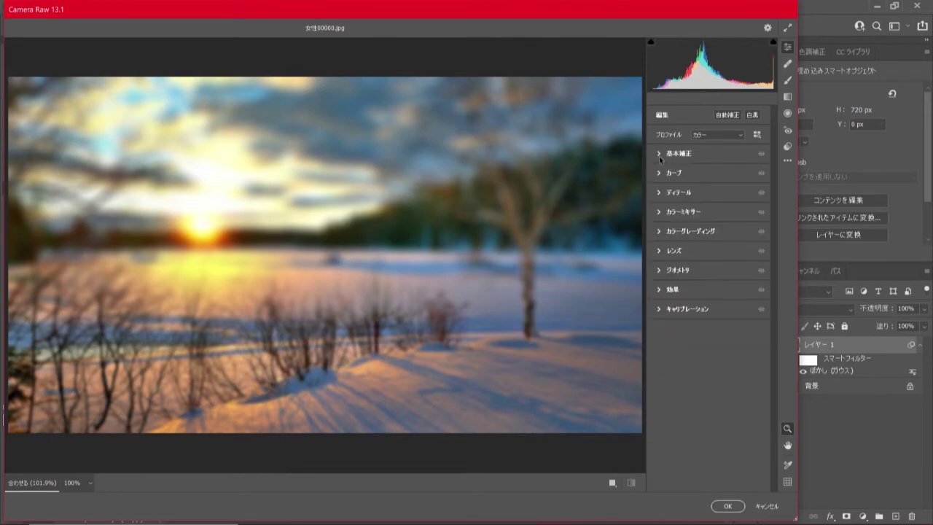
{"action": "left_click", "coordinate": [659, 155]}
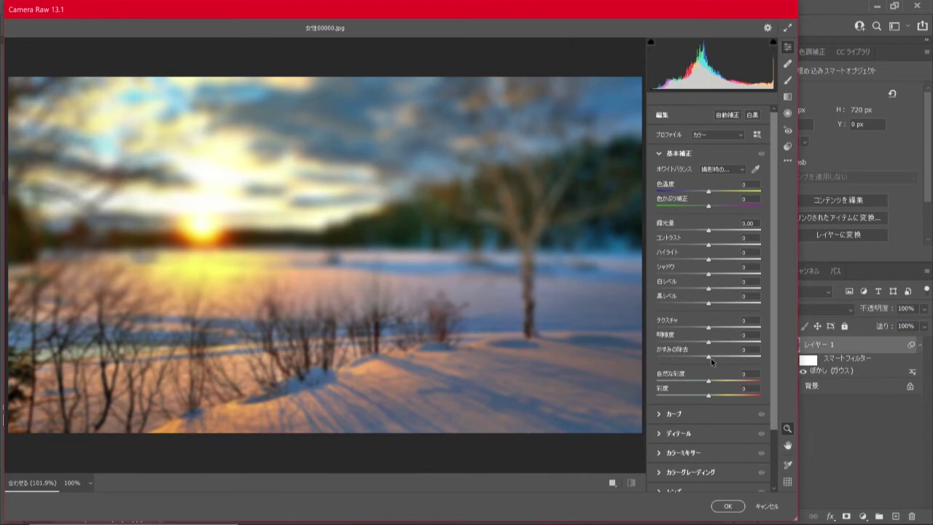
{"action": "left_click_drag", "start_coordinate": [709, 360], "coordinate": [743, 357]}
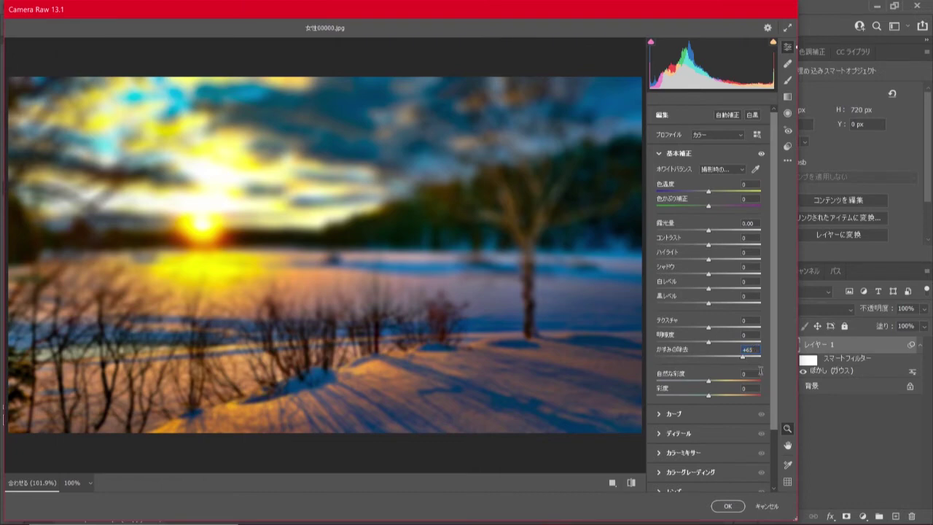
{"action": "left_click", "coordinate": [728, 506]}
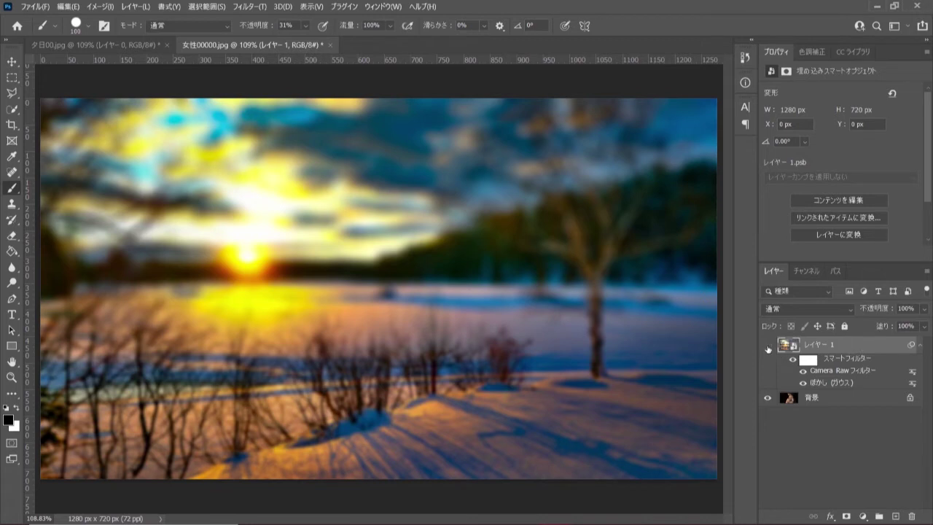
{"action": "left_click", "coordinate": [768, 349]}
Step: Convert the portrait Background layer to a smart object and apply Shadows/Highlights with 35% shadows amount
{"action": "left_click", "coordinate": [787, 398]}
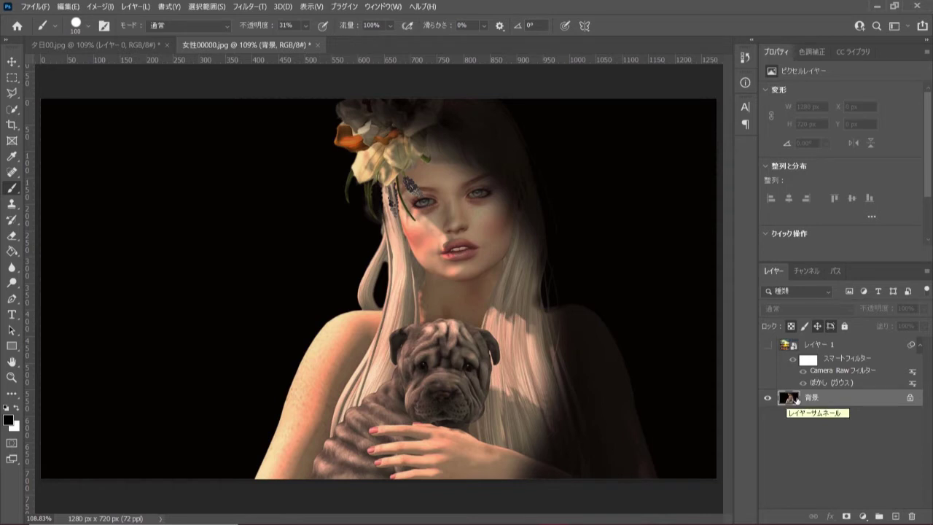
{"action": "left_click", "coordinate": [926, 275]}
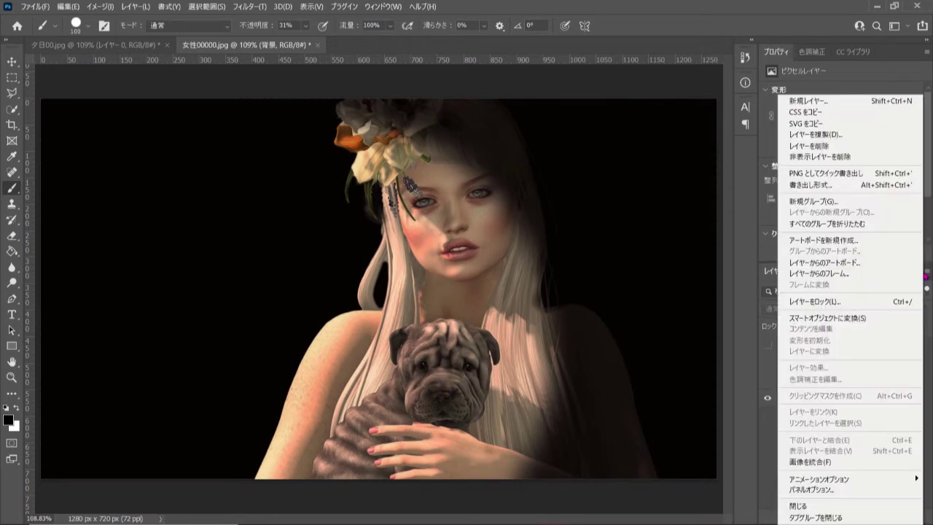
{"action": "left_click", "coordinate": [888, 318]}
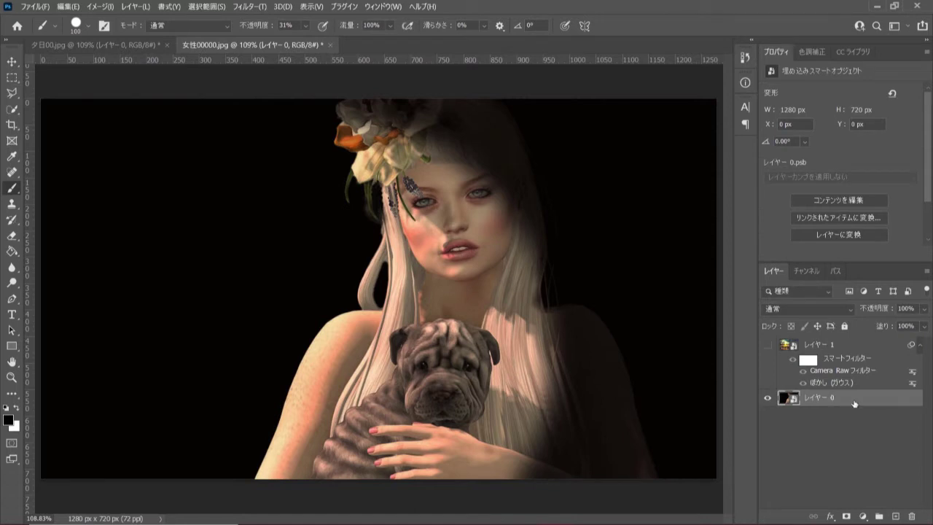
{"action": "left_click", "coordinate": [98, 7]}
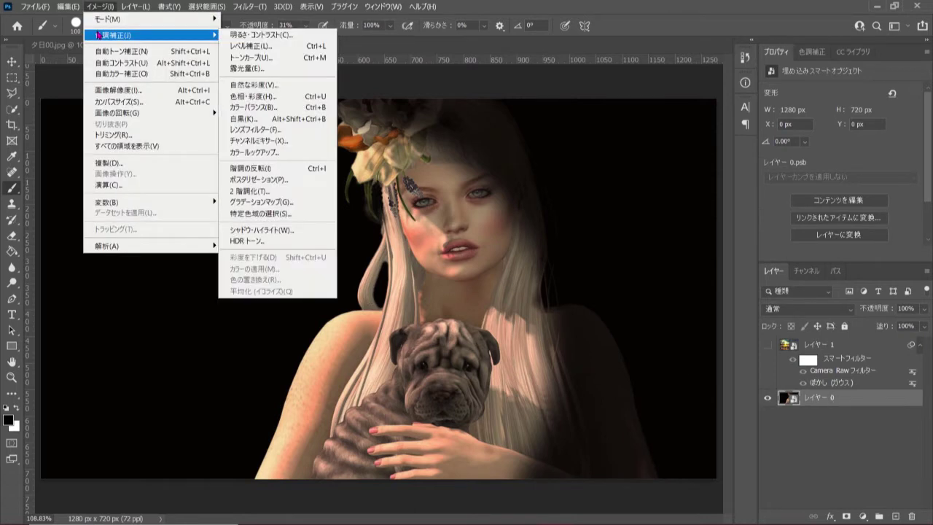
{"action": "mouse_move", "coordinate": [150, 35]}
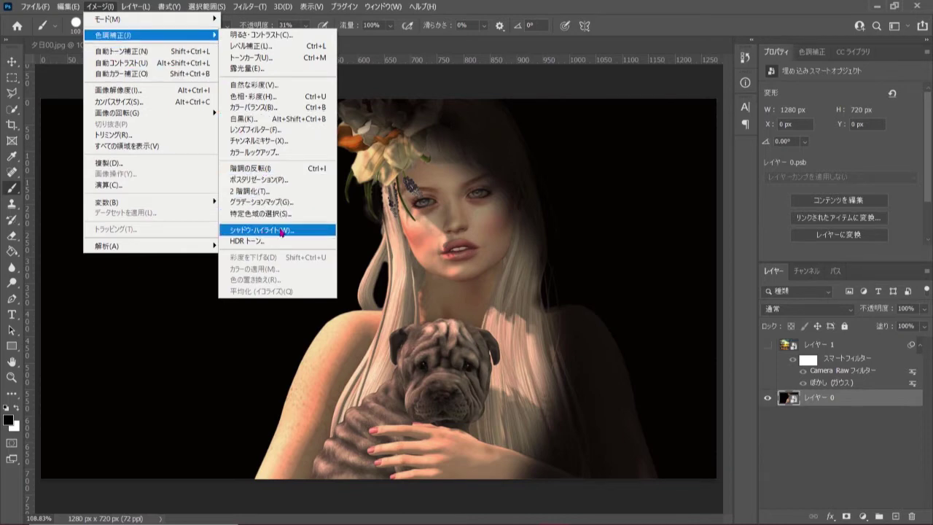
{"action": "left_click", "coordinate": [317, 230]}
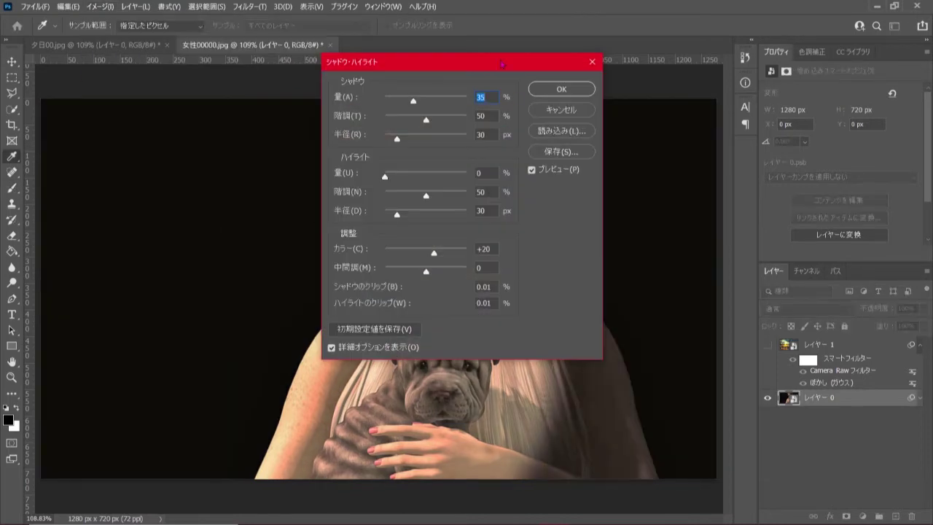
{"action": "left_click_drag", "start_coordinate": [502, 64], "coordinate": [718, 61]}
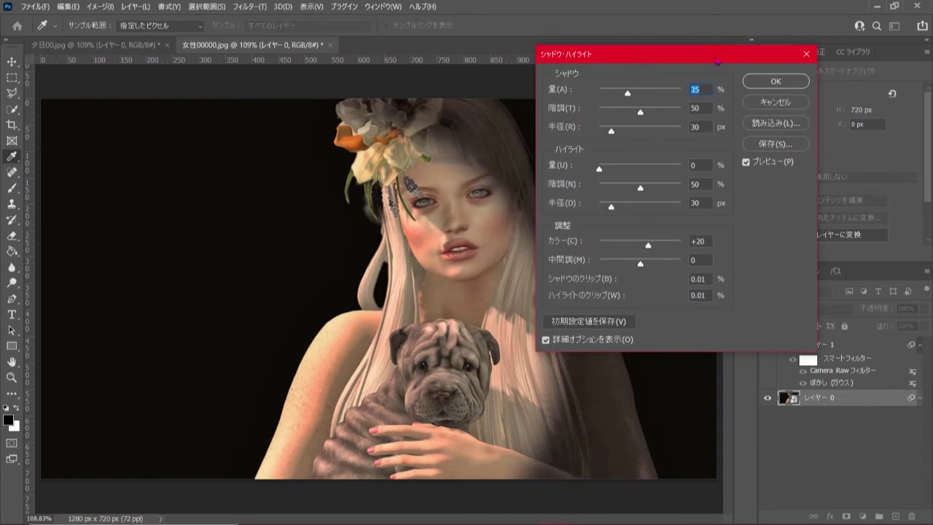
{"action": "left_click", "coordinate": [694, 89]}
{"action": "left_click", "coordinate": [777, 84]}
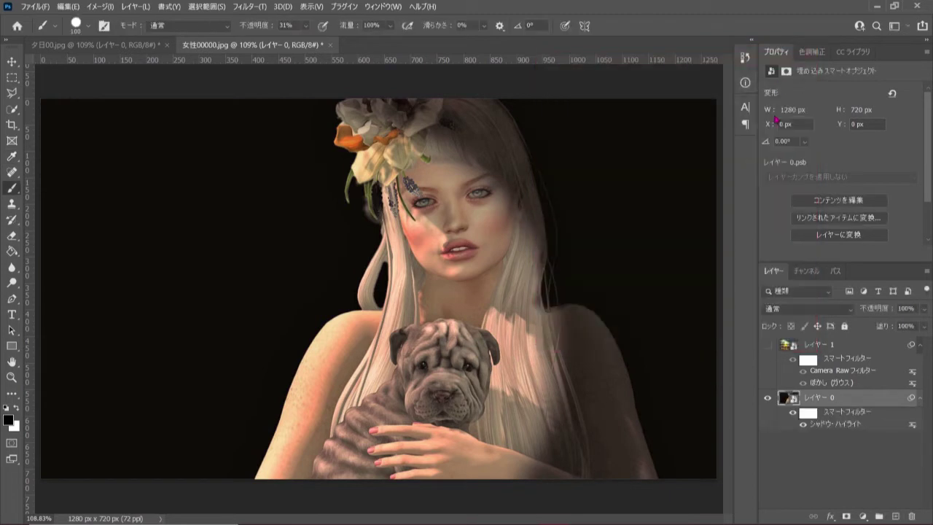
Step: Alt-drag Layer 1's Camera Raw smart filter onto the portrait Layer 0 to duplicate it
{"action": "left_click", "coordinate": [838, 373]}
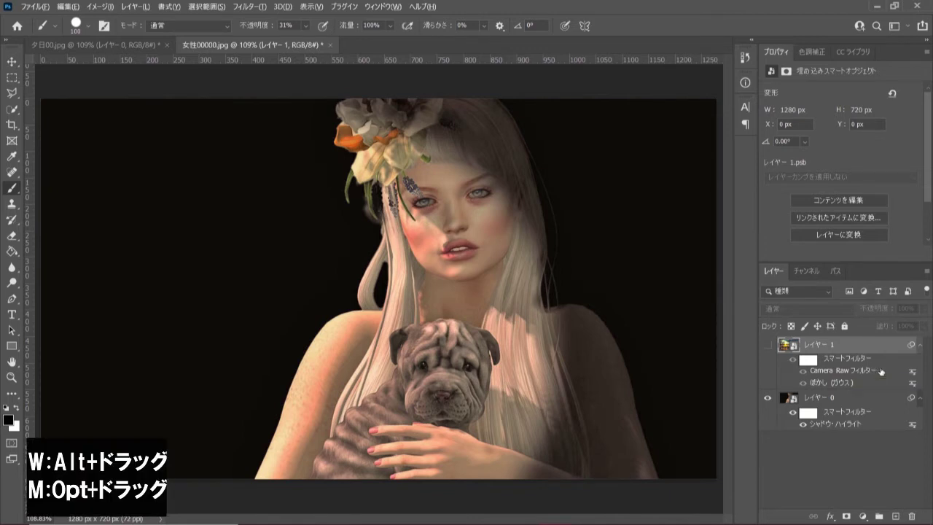
{"action": "left_click_drag", "start_coordinate": [882, 372], "coordinate": [789, 400]}
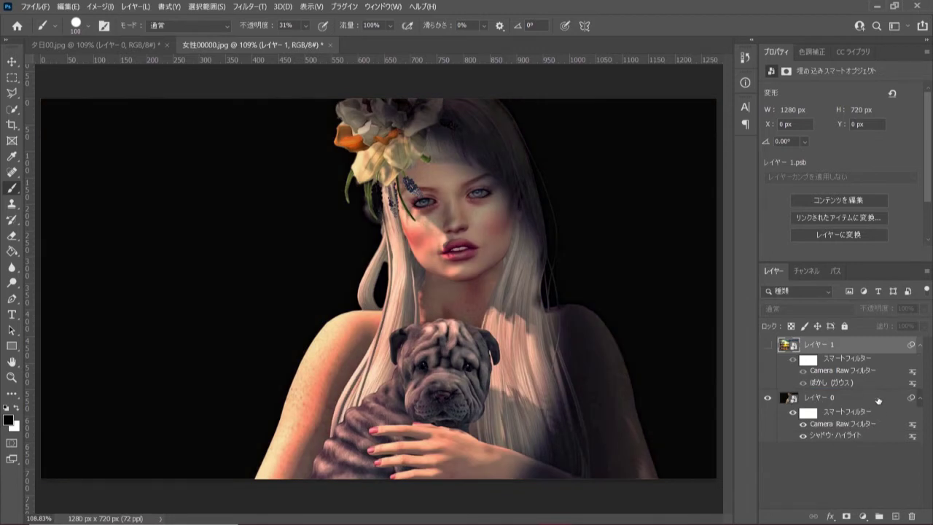
Step: Show the sunset layer again and set it to Screen blend mode at 71% opacity
{"action": "left_click", "coordinate": [768, 345]}
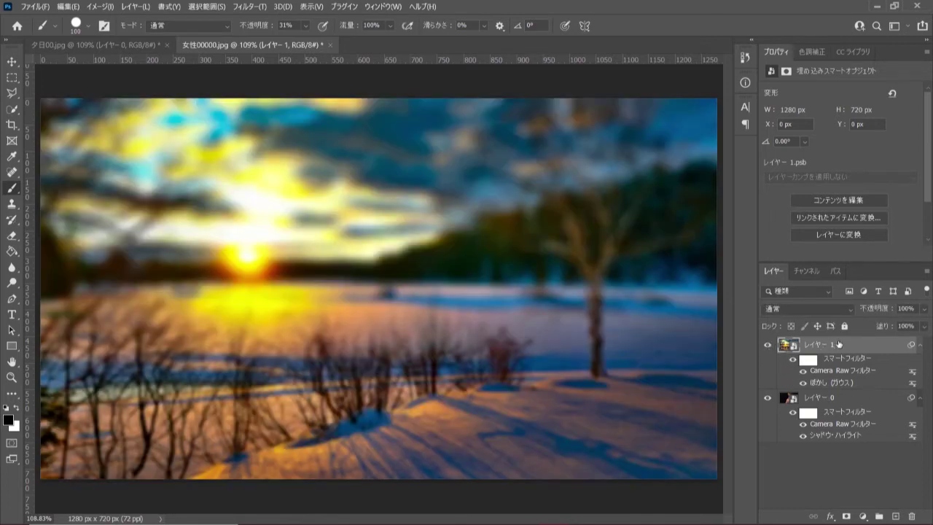
{"action": "left_click", "coordinate": [835, 310]}
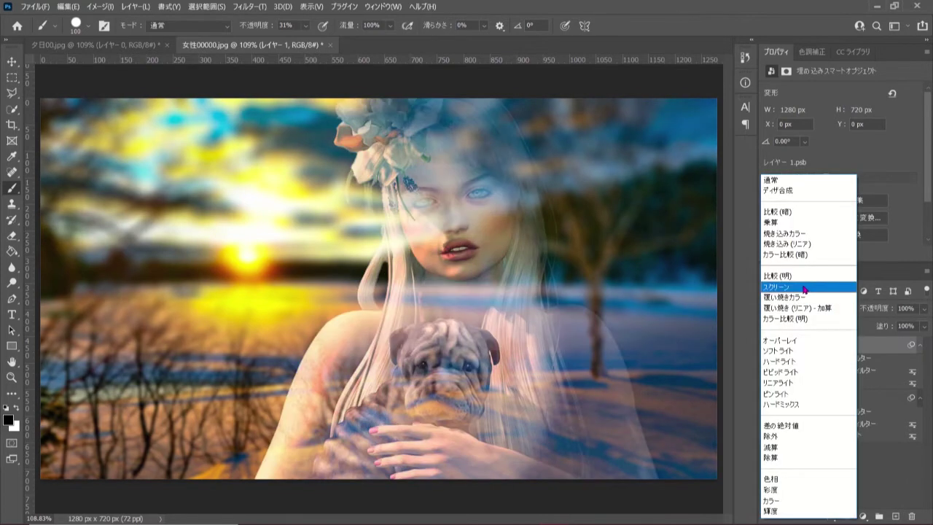
{"action": "left_click", "coordinate": [839, 292]}
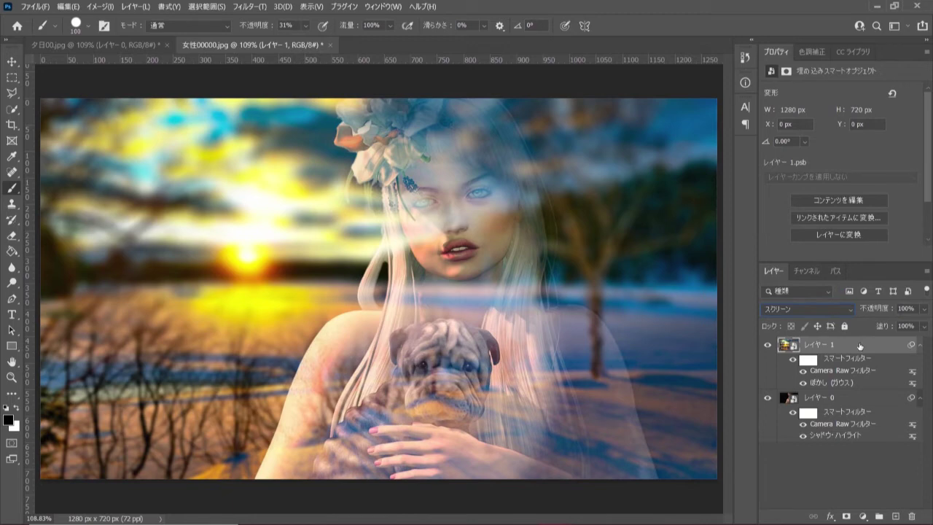
{"action": "left_click", "coordinate": [924, 309]}
{"action": "left_click_drag", "start_coordinate": [925, 325], "coordinate": [907, 325]}
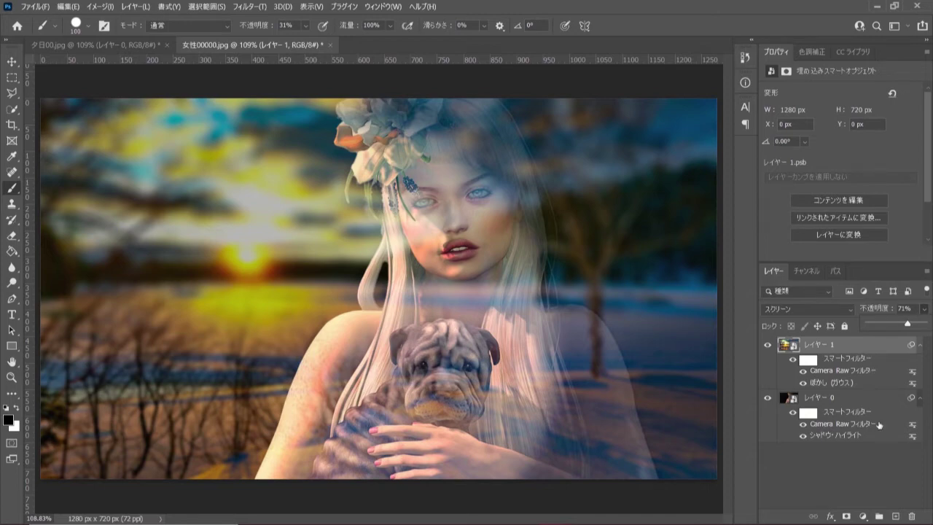
{"action": "left_click", "coordinate": [863, 516]}
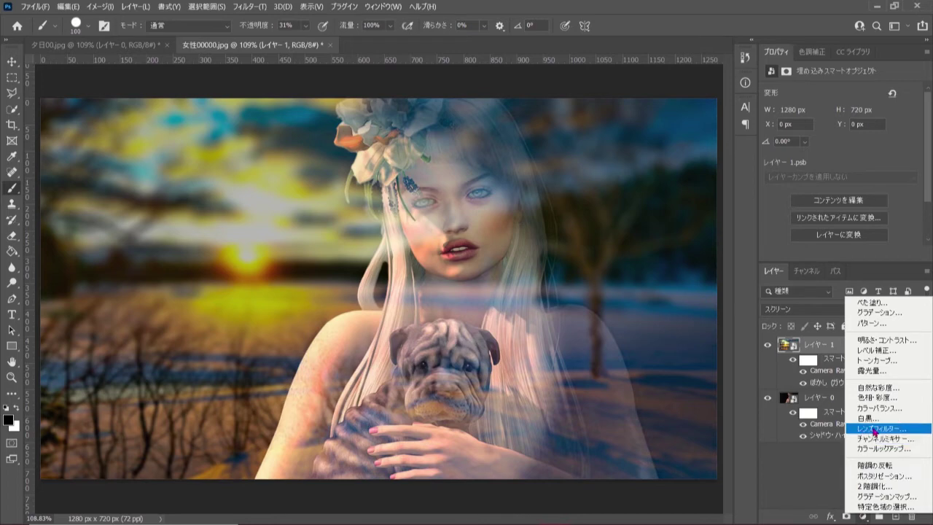
Step: Add a Photo Filter adjustment layer using Warming Filter (85) at 64% density
{"action": "left_click", "coordinate": [906, 430]}
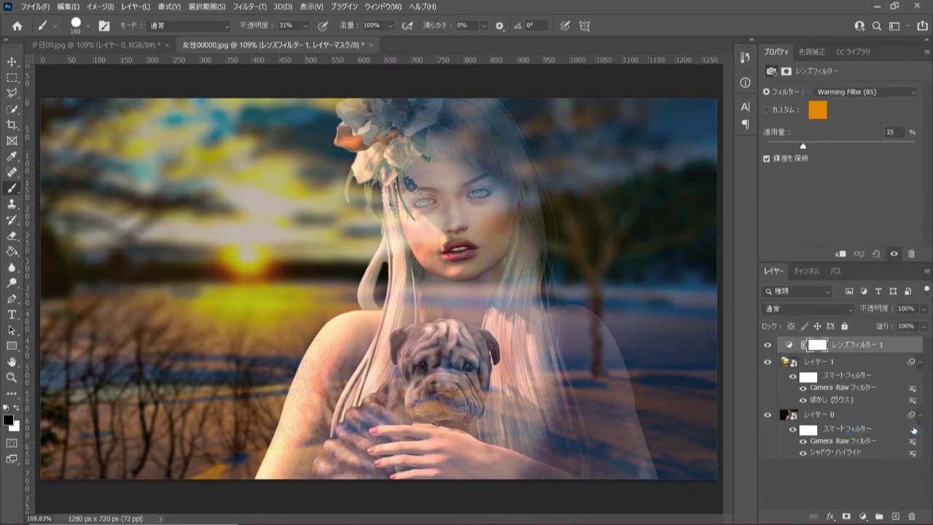
{"action": "left_click", "coordinate": [855, 94]}
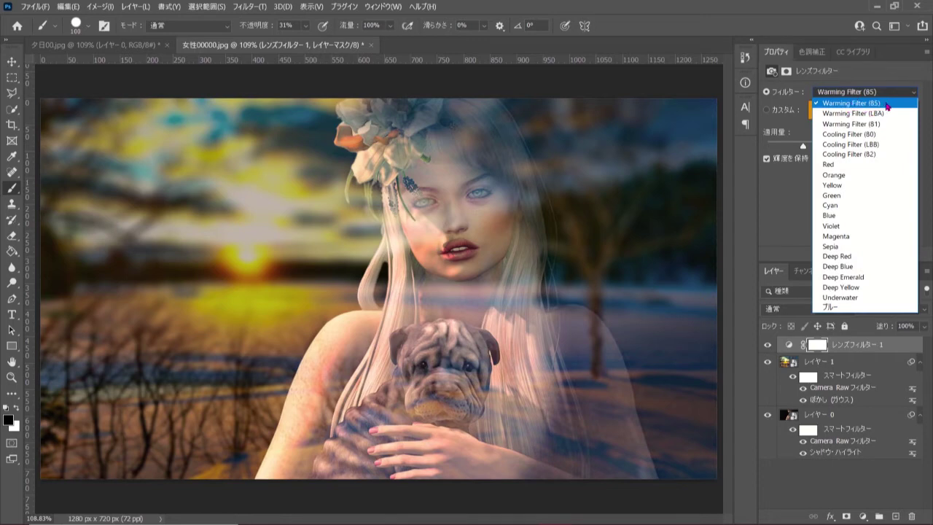
{"action": "left_click", "coordinate": [888, 107]}
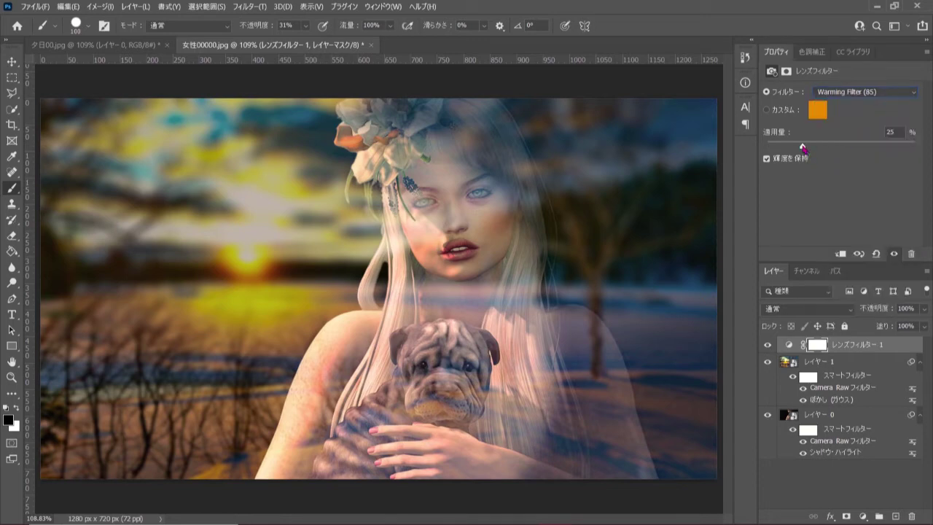
{"action": "left_click_drag", "start_coordinate": [802, 148], "coordinate": [861, 148]}
Step: Create a new layer at the bottom of the stack and fill it with black
{"action": "left_click", "coordinate": [896, 516]}
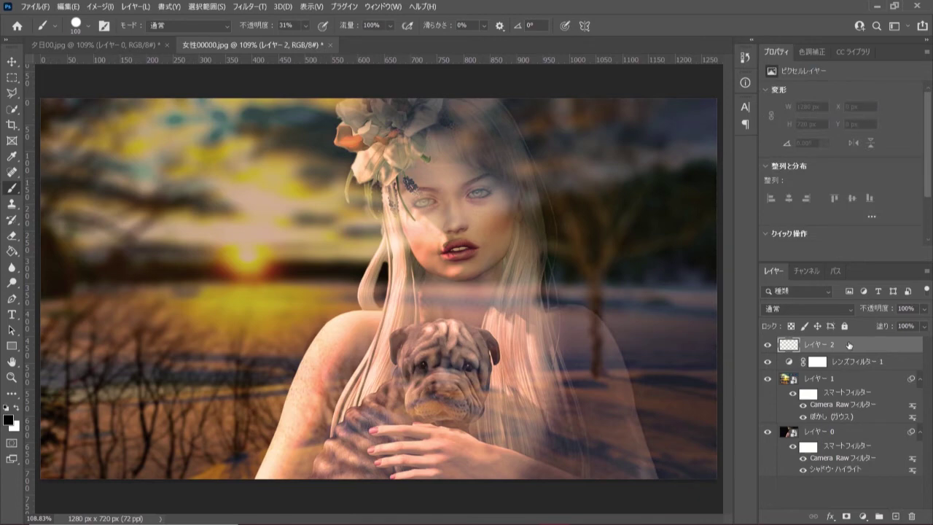
{"action": "left_click_drag", "start_coordinate": [848, 345], "coordinate": [859, 481]}
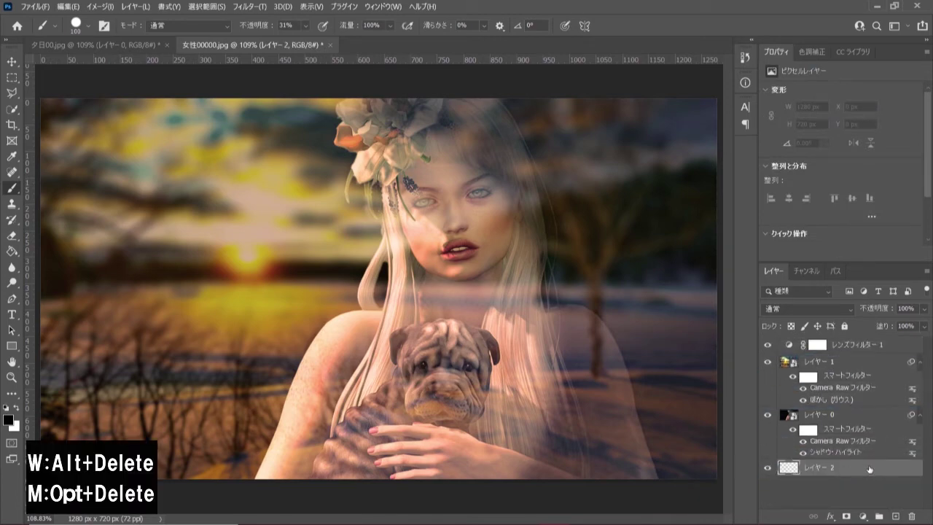
{"action": "key", "text": "alt+Delete"}
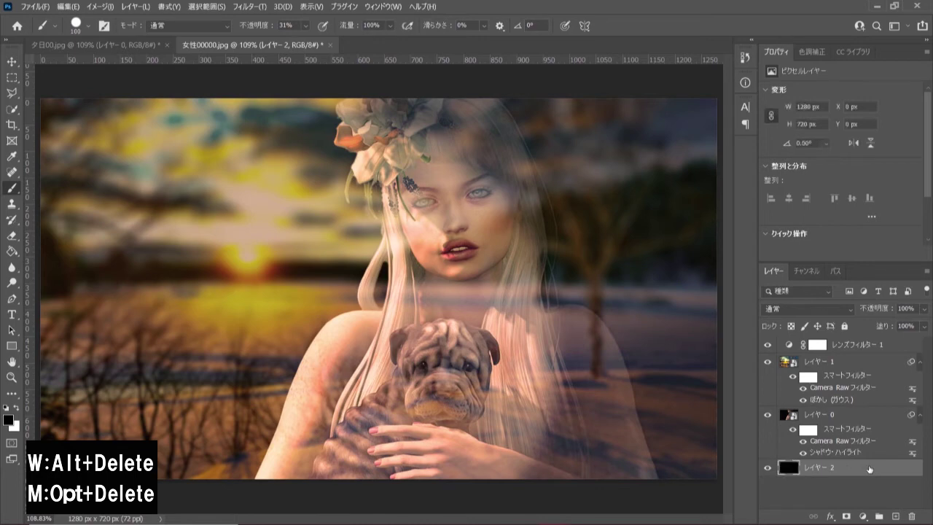
Step: Lower the portrait Layer 0's opacity to 90%
{"action": "left_click", "coordinate": [821, 418]}
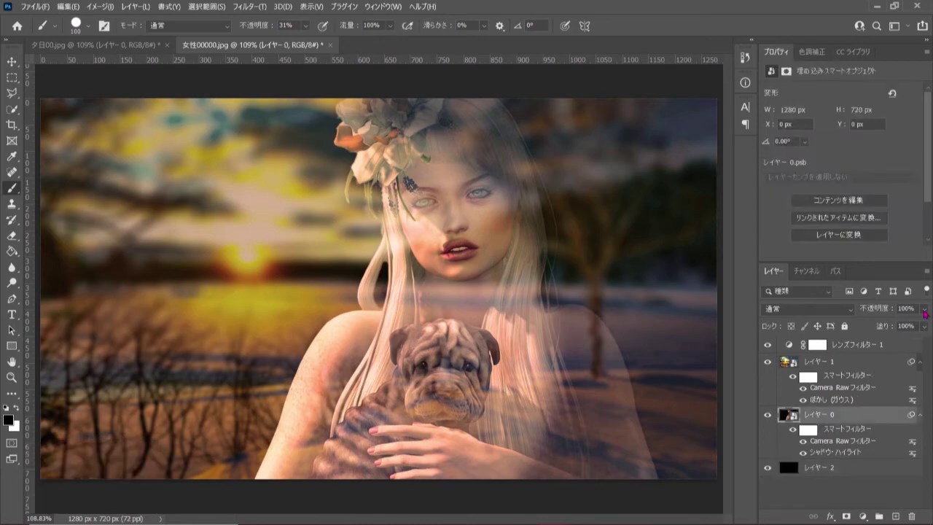
{"action": "left_click", "coordinate": [924, 309]}
{"action": "left_click_drag", "start_coordinate": [926, 325], "coordinate": [921, 326]}
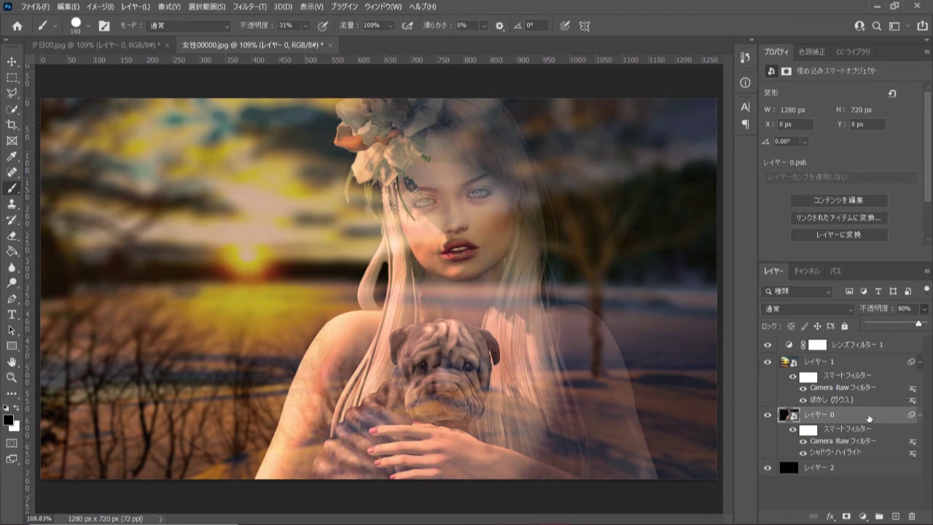
Step: Add a new layer above the Lens Filter layer and fill it with rendered grey clouds
{"action": "left_click", "coordinate": [853, 344]}
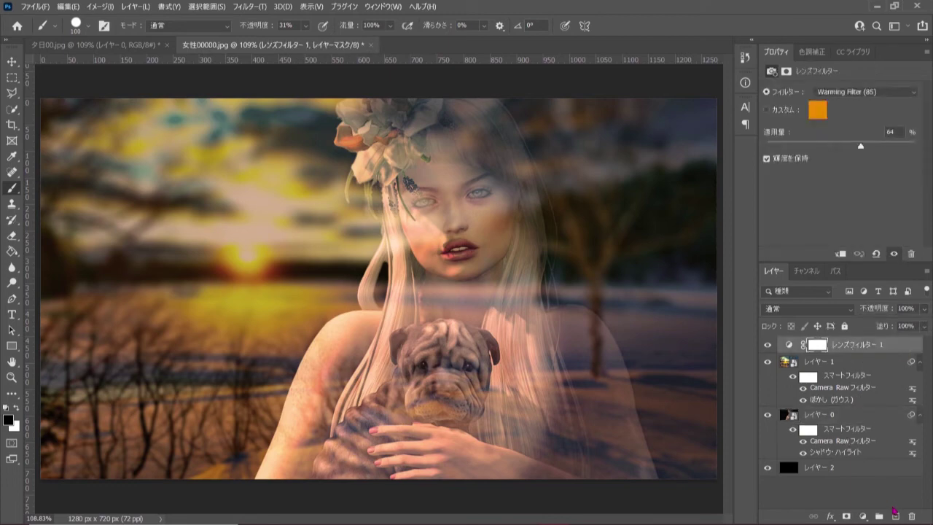
{"action": "left_click", "coordinate": [896, 516]}
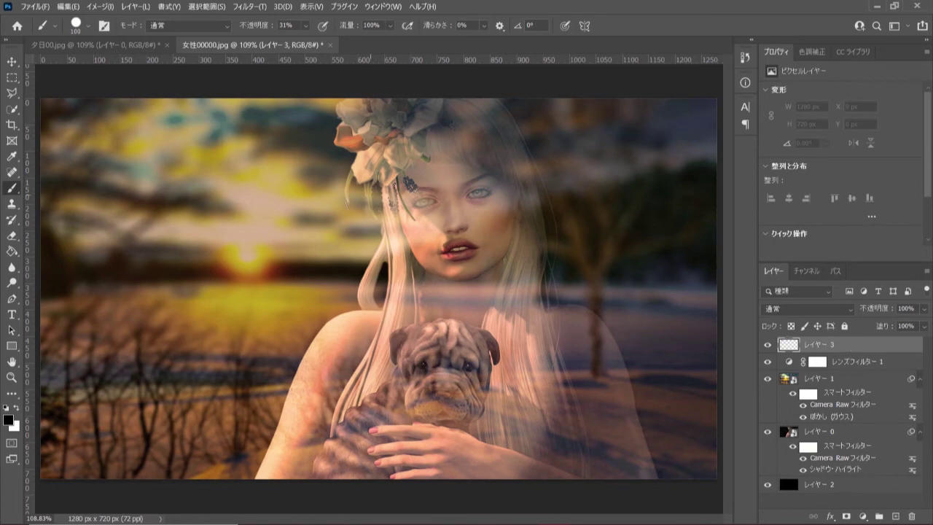
{"action": "left_click", "coordinate": [248, 7]}
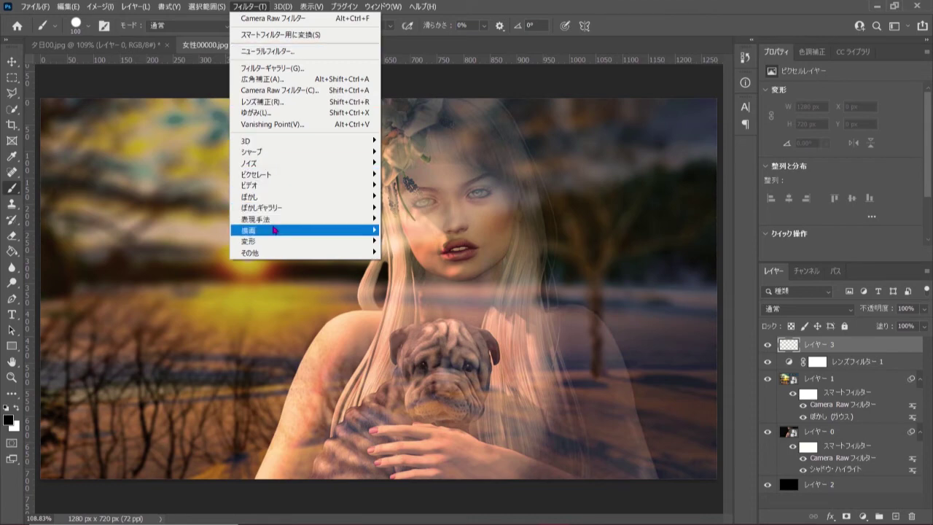
{"action": "mouse_move", "coordinate": [277, 230]}
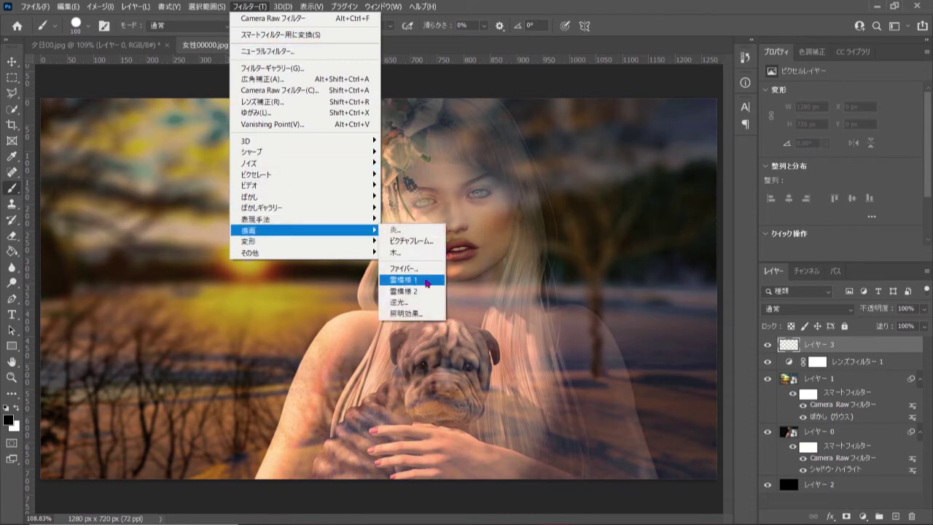
{"action": "left_click", "coordinate": [433, 283]}
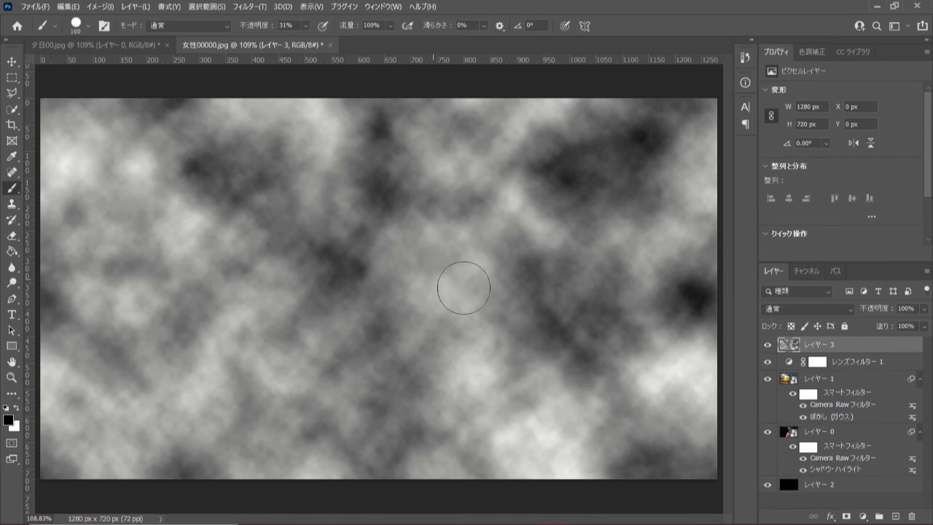
Step: Set the cloud layer to 47% opacity in Screen blend mode
{"action": "left_click", "coordinate": [923, 309]}
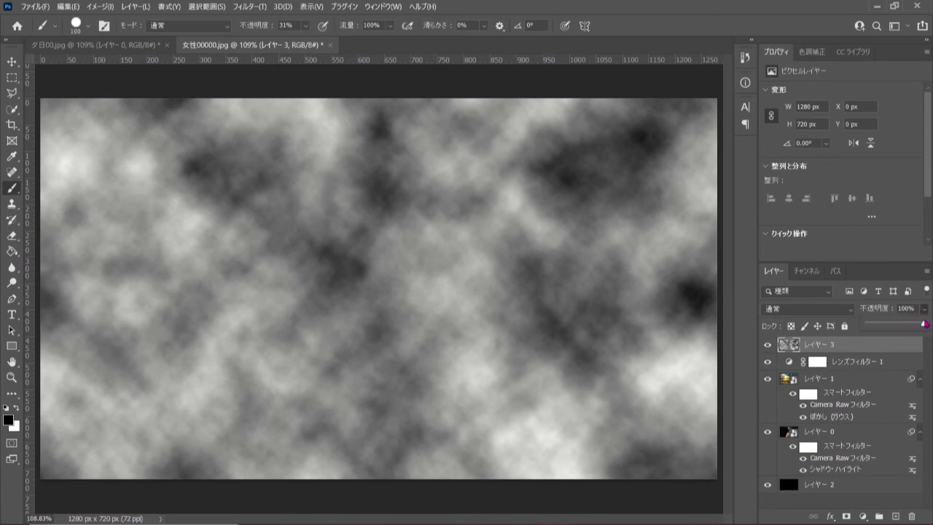
{"action": "left_click_drag", "start_coordinate": [924, 323], "coordinate": [895, 328]}
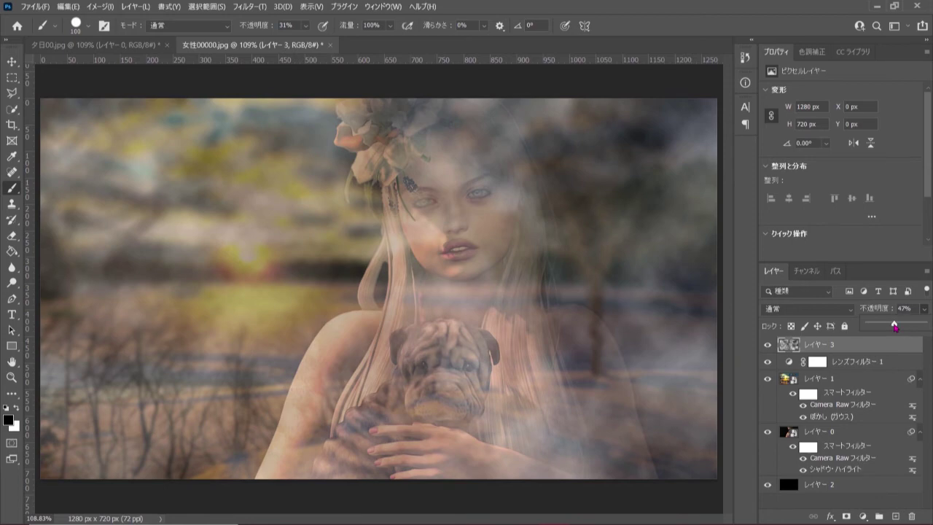
{"action": "left_click", "coordinate": [809, 310]}
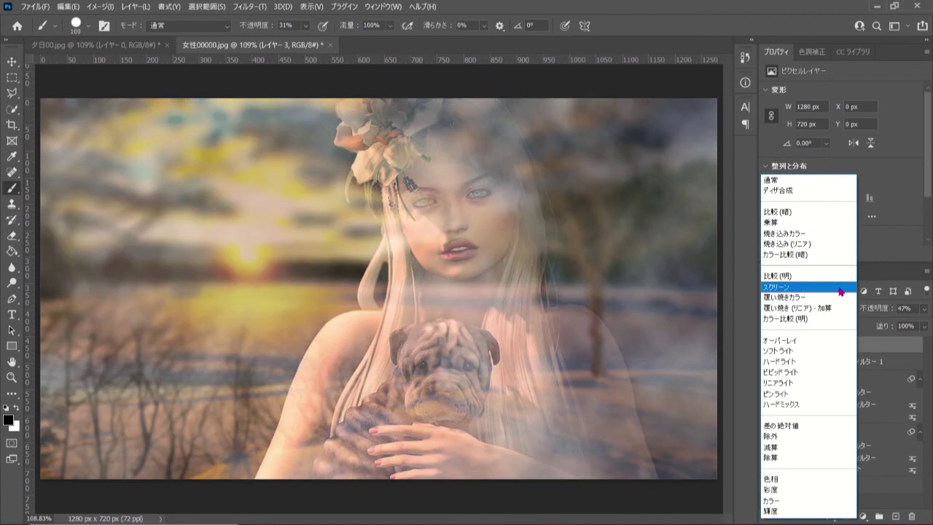
{"action": "left_click", "coordinate": [842, 291]}
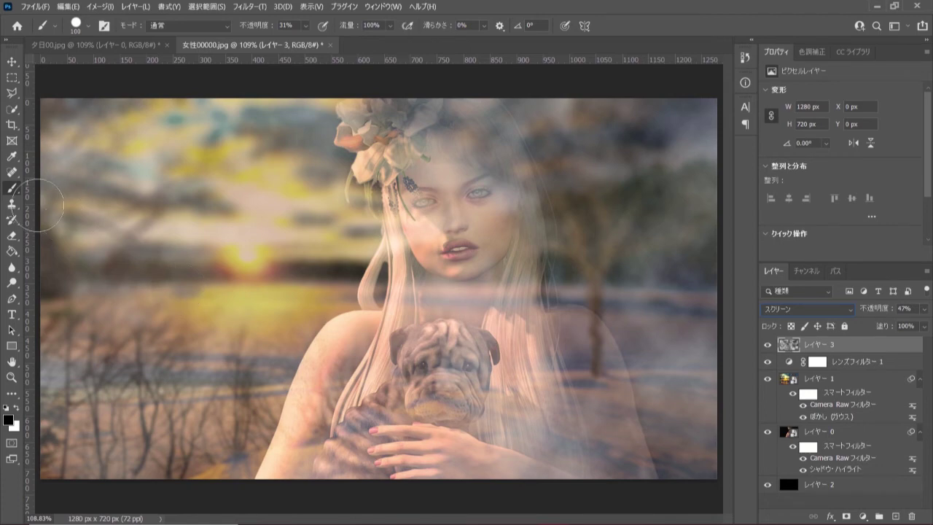
Step: Paint black over the cloud layer's centre with a 100%-opacity, roughly 1200 px Brush
{"action": "right_click", "coordinate": [16, 189]}
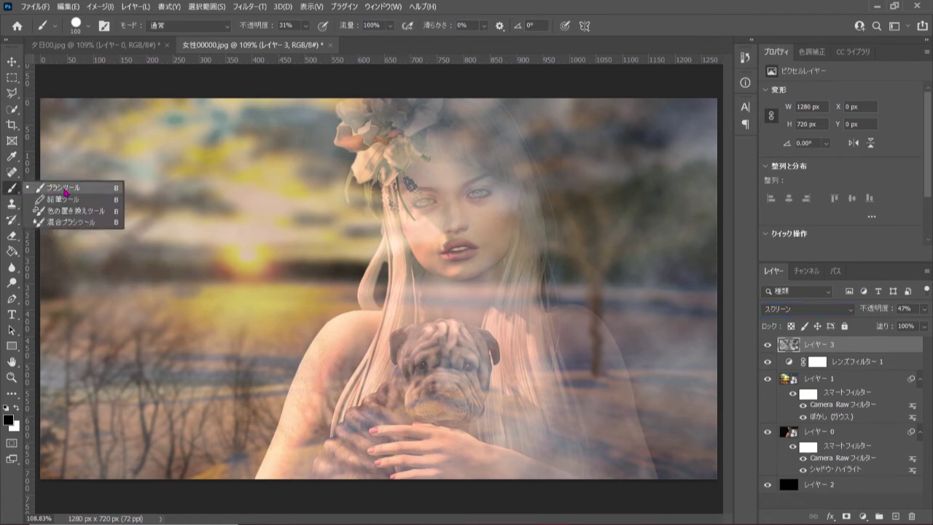
{"action": "left_click", "coordinate": [95, 189]}
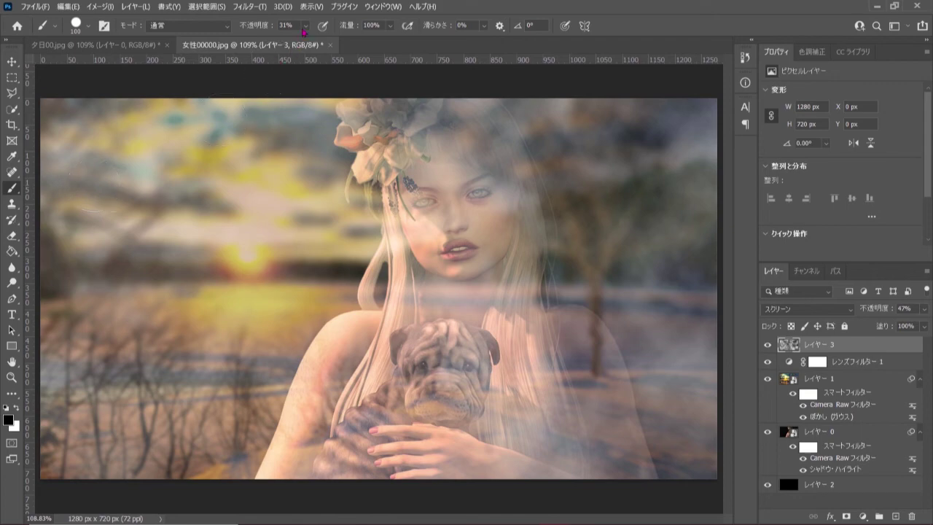
{"action": "mouse_move", "coordinate": [306, 25]}
{"action": "left_mouse_down"}
{"action": "mouse_move", "coordinate": [311, 45]}
{"action": "mouse_move", "coordinate": [350, 45]}
{"action": "left_mouse_up"}
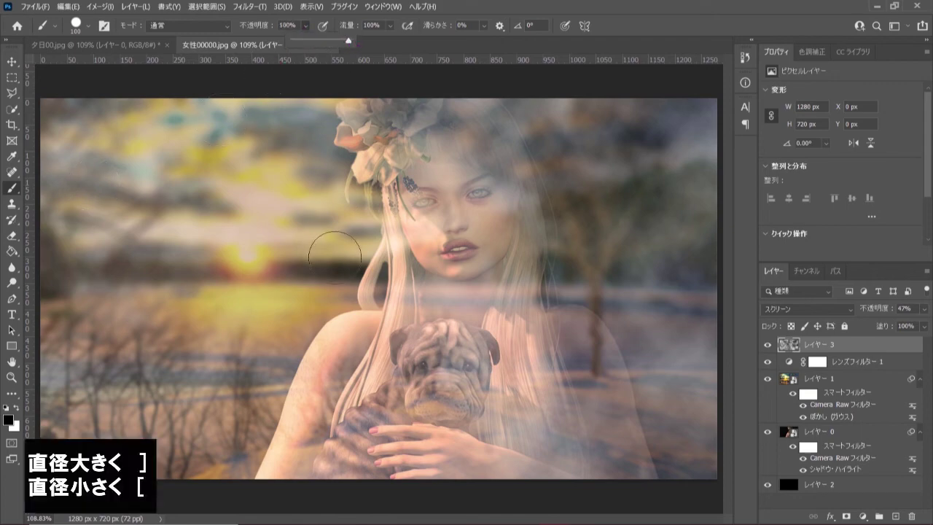
{"action": "key", "text": "bracketright"}
{"action": "key", "text": "bracketright"}
{"action": "key", "text": "bracketright"}
{"action": "key", "text": "bracketright"}
{"action": "key", "text": "bracketright"}
{"action": "key", "text": "bracketright"}
{"action": "key", "text": "bracketright"}
{"action": "key", "text": "bracketright"}
{"action": "key", "text": "bracketright"}
{"action": "key", "text": "bracketright"}
{"action": "key", "text": "bracketright"}
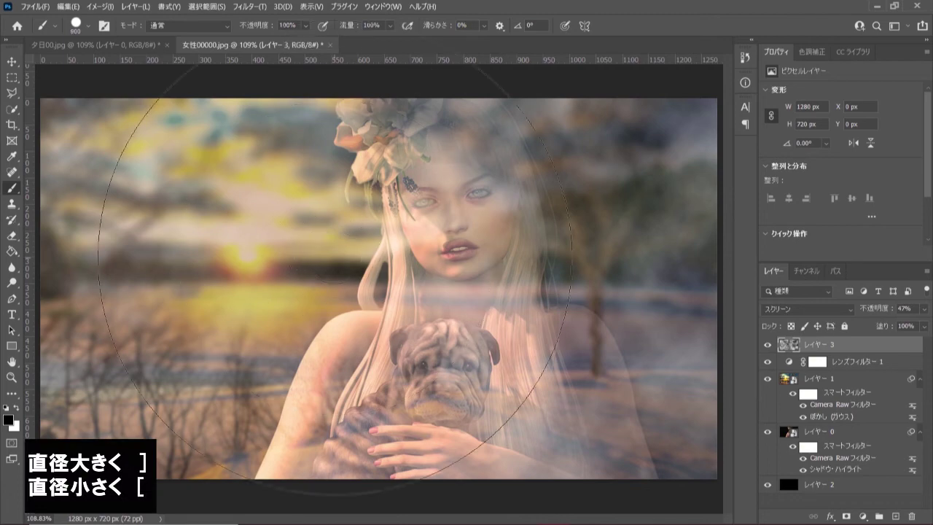
{"action": "key", "text": "bracketright"}
{"action": "key", "text": "bracketright"}
{"action": "key", "text": "bracketright"}
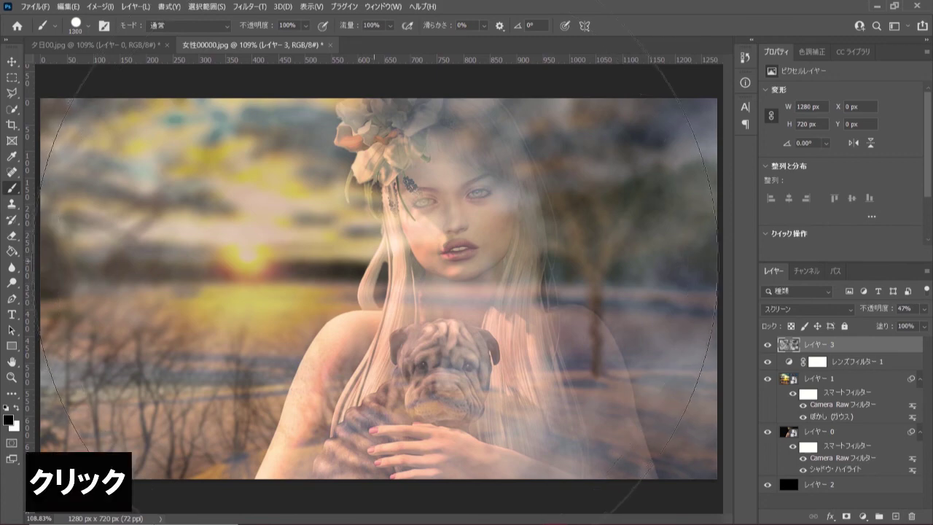
{"action": "left_click", "coordinate": [378, 284]}
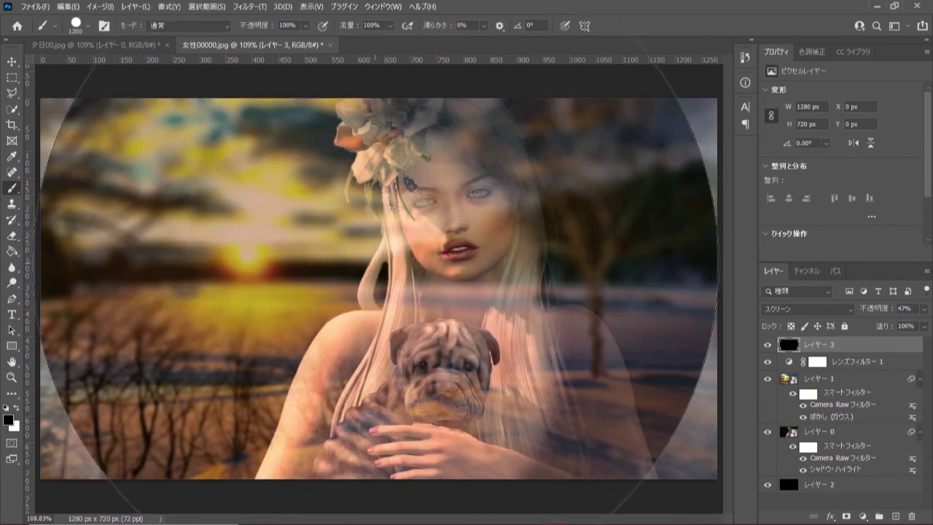
{"action": "key", "text": "bracketright"}
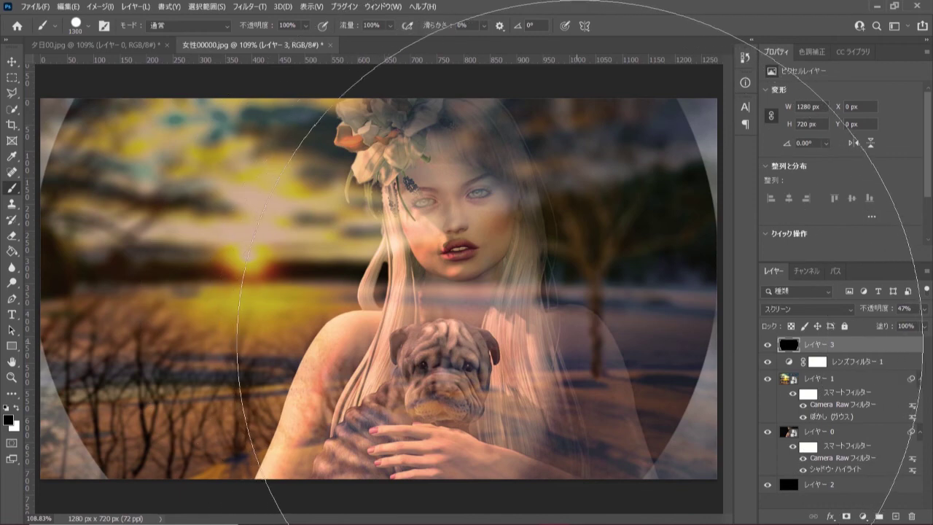